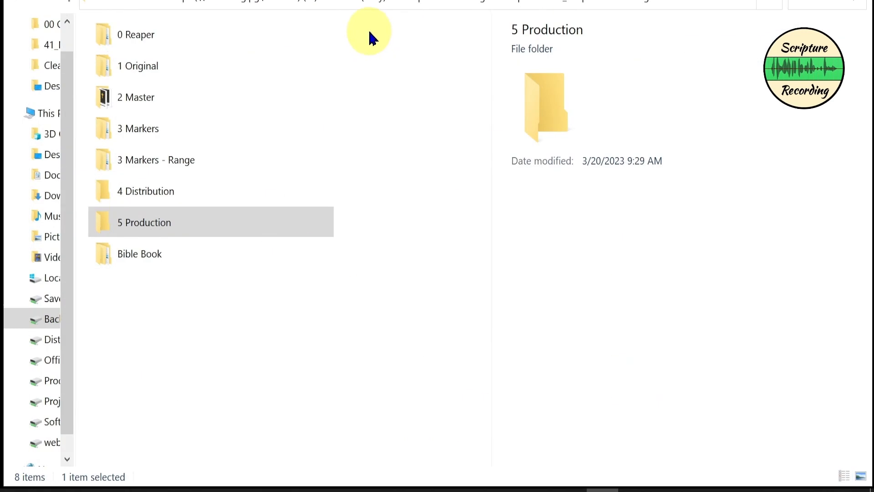
Open the workbook "sbe_Metadata Tag & Friendly Rename 2023-03.xlsx" from the Metadata folder inside 5 Production.
{"action": "left_click", "coordinate": [254, 220]}
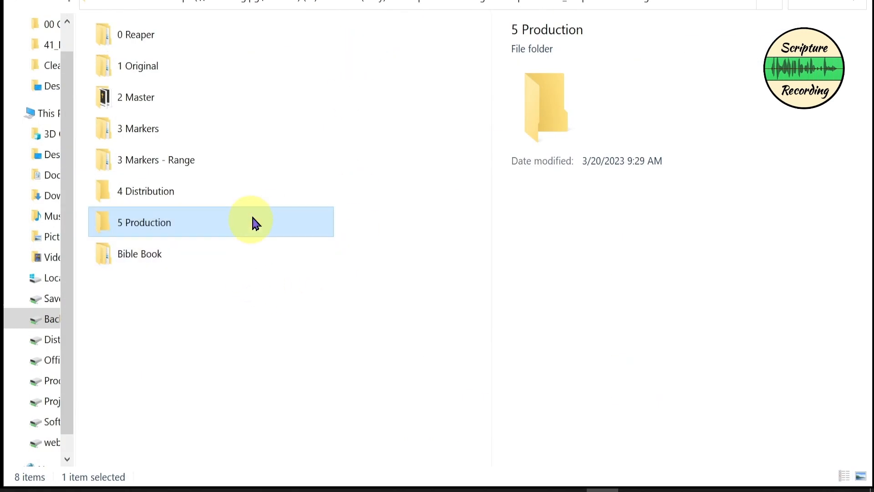
{"action": "double_click", "coordinate": [152, 227]}
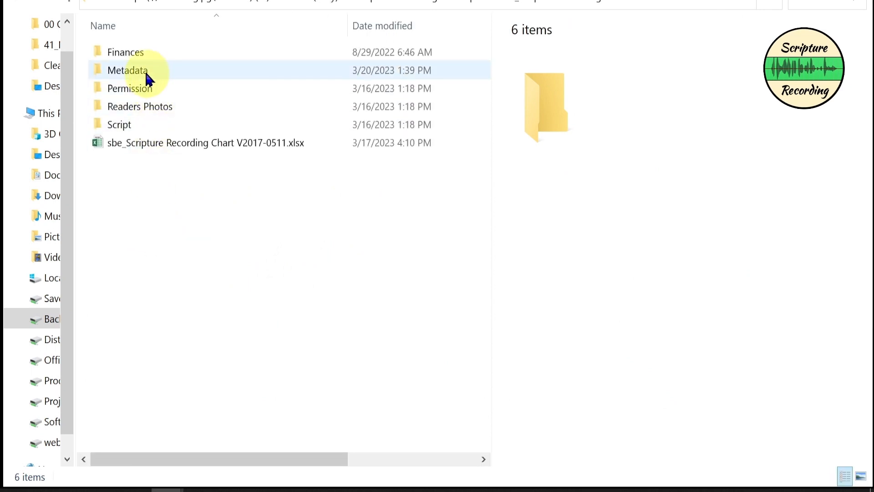
{"action": "double_click", "coordinate": [139, 73]}
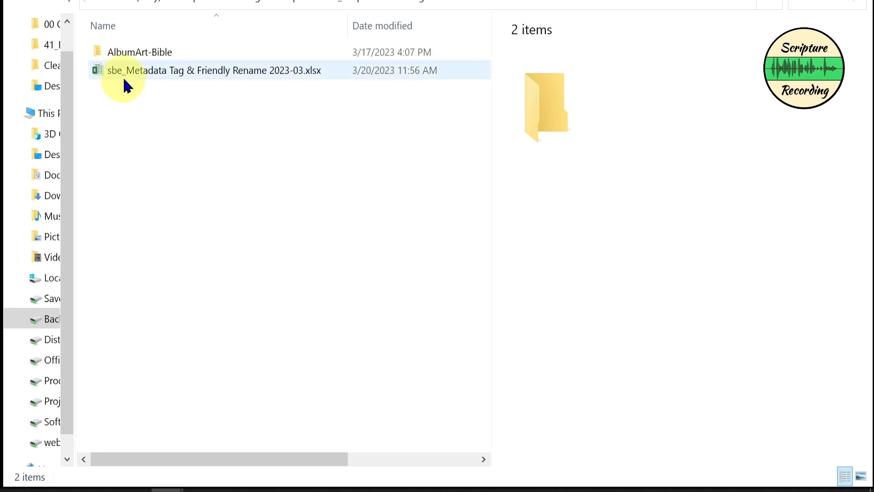
{"action": "left_click", "coordinate": [187, 77]}
{"action": "double_click", "coordinate": [182, 77]}
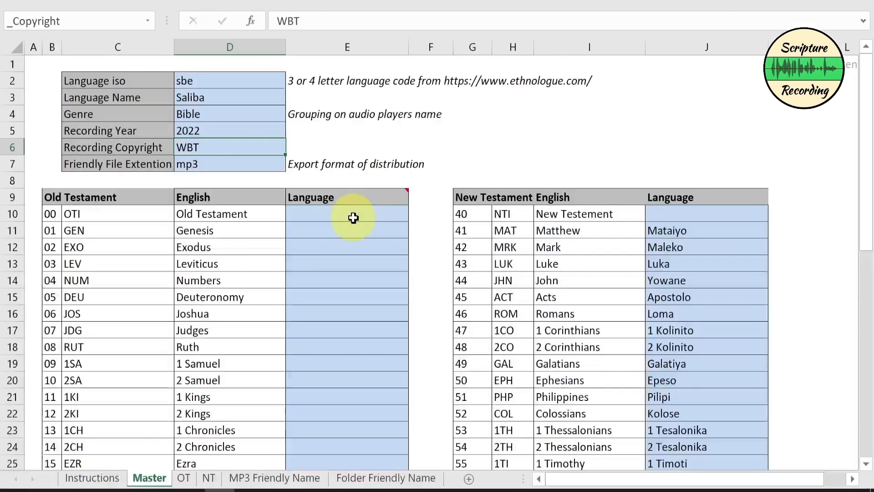
Review the Master sheet's project fields, from the language iso code and language name to the copyright and friendly file extension.
{"action": "mouse_move", "coordinate": [405, 199]}
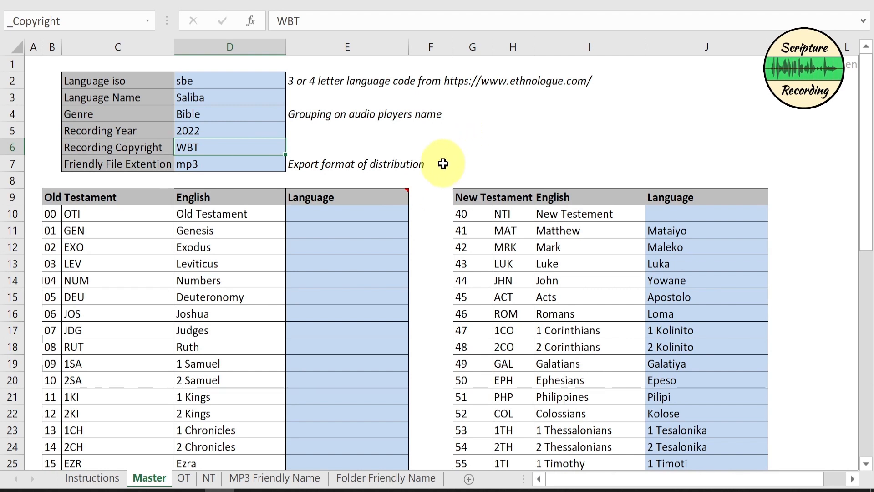
{"action": "left_click", "coordinate": [254, 87]}
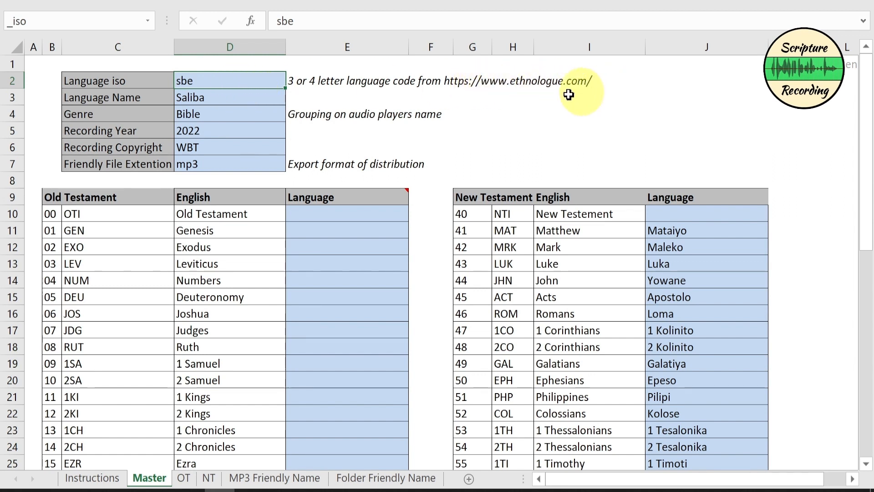
{"action": "left_click", "coordinate": [241, 99]}
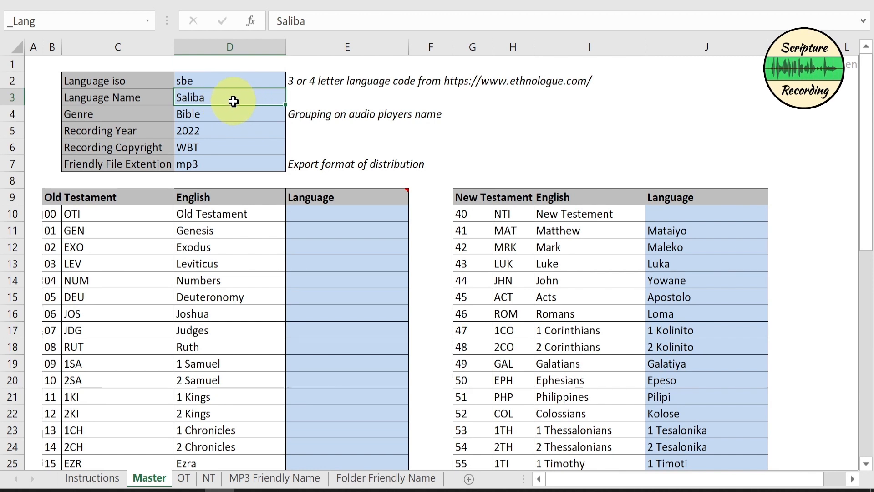
{"action": "left_click", "coordinate": [230, 116]}
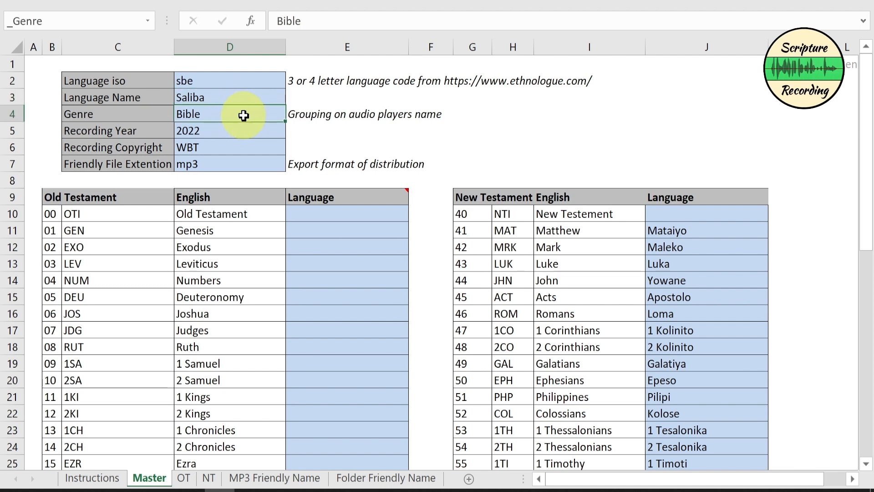
{"action": "left_click", "coordinate": [222, 134]}
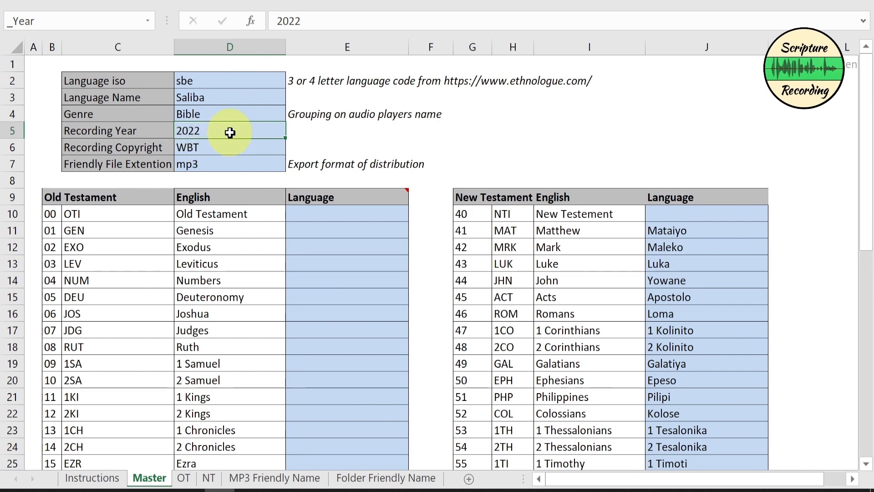
{"action": "left_click", "coordinate": [231, 148]}
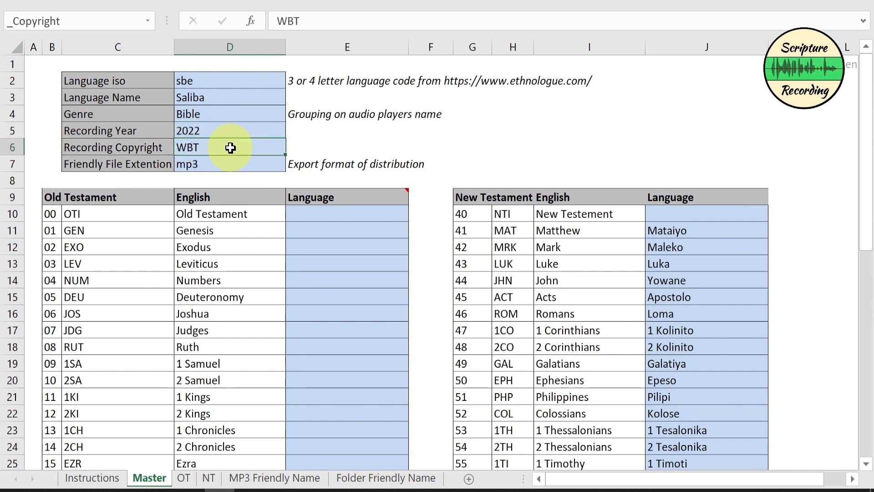
{"action": "left_click", "coordinate": [234, 164]}
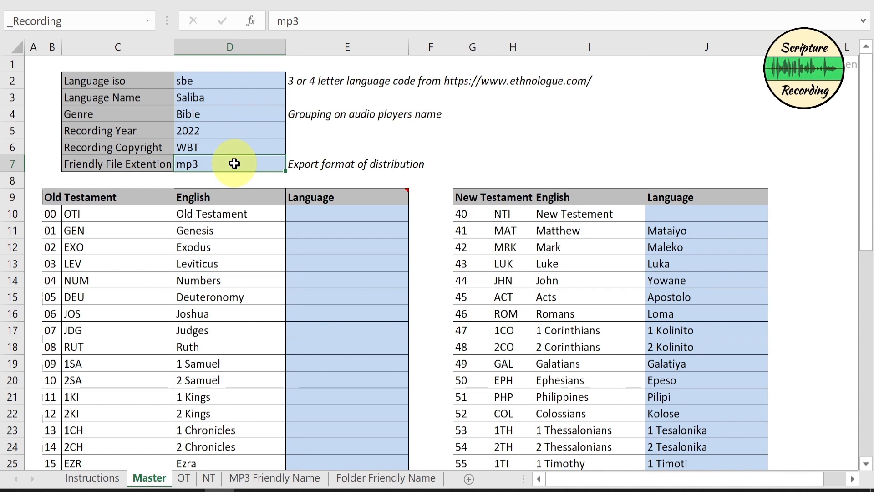
Examine the local-language book names on the Master sheet and how the NT sheet uses them.
{"action": "left_click", "coordinate": [699, 235]}
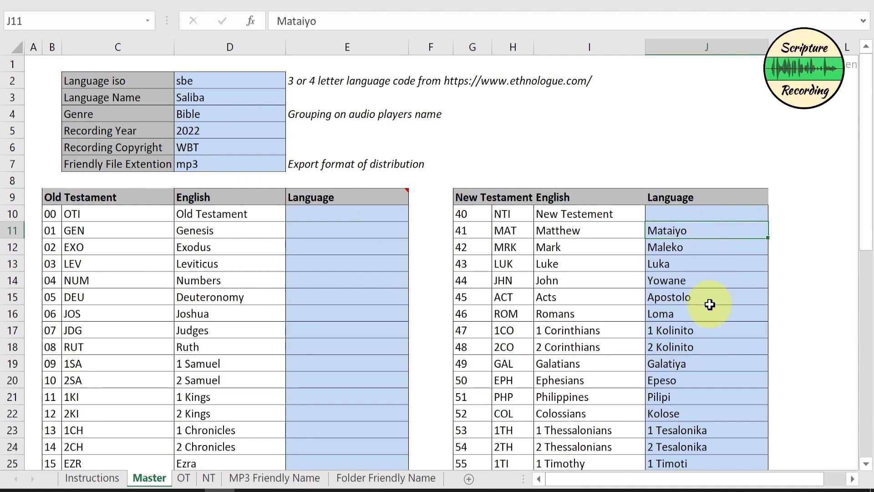
{"action": "scroll", "coordinate": [711, 305], "scroll_direction": "down", "scroll_amount": 5}
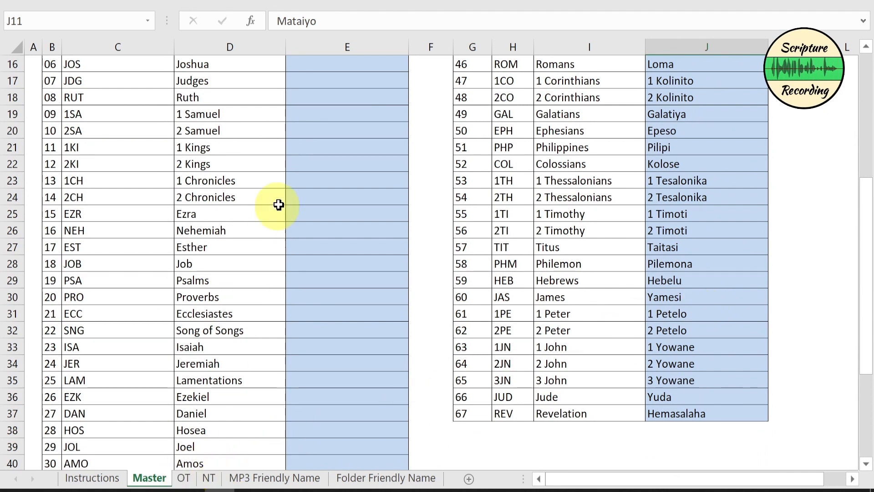
{"action": "left_click", "coordinate": [209, 479]}
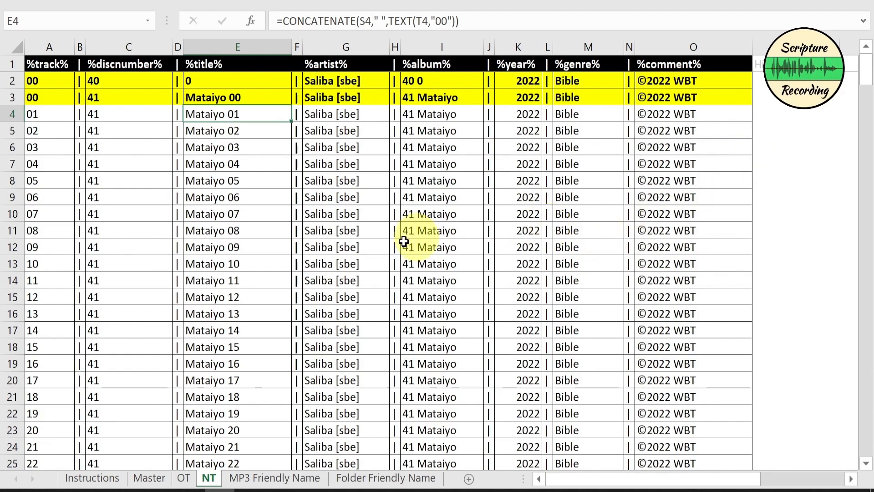
{"action": "left_click", "coordinate": [150, 478]}
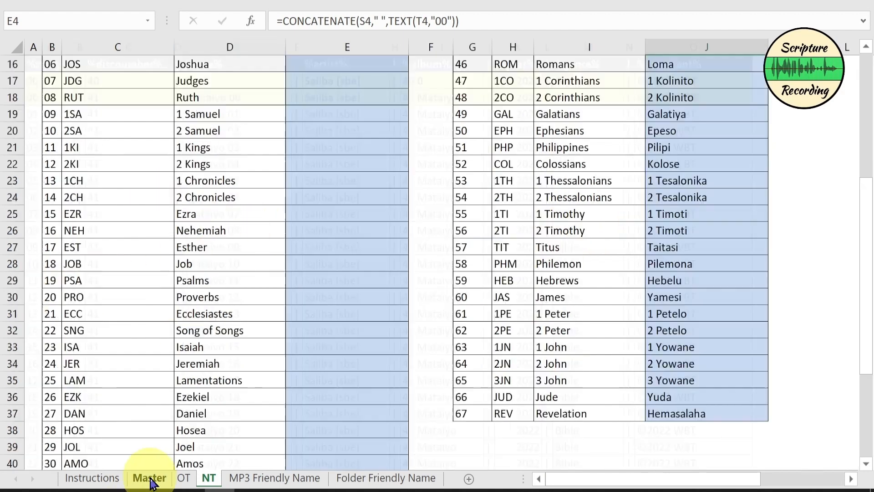
{"action": "scroll", "coordinate": [201, 283], "scroll_direction": "up", "scroll_amount": 3}
{"action": "scroll", "coordinate": [206, 274], "scroll_direction": "up", "scroll_amount": 2}
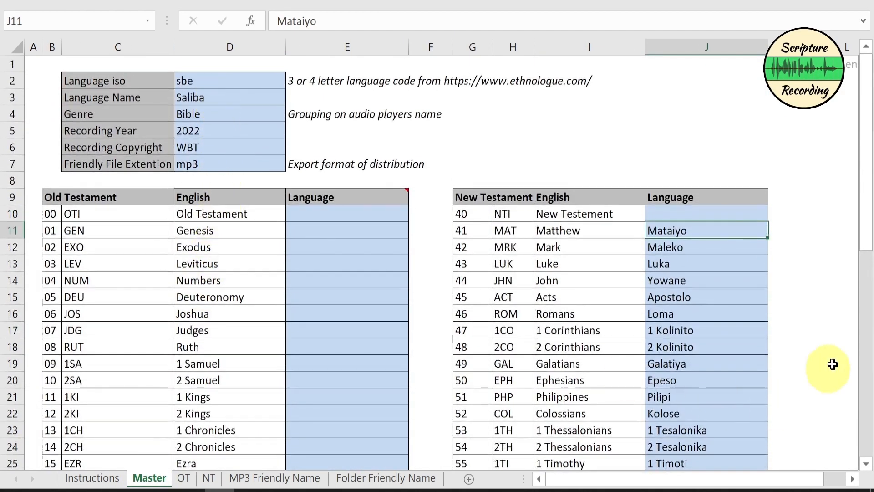
Open the NT sheet and try to edit the artist formula in cell G4.
{"action": "left_click", "coordinate": [209, 478]}
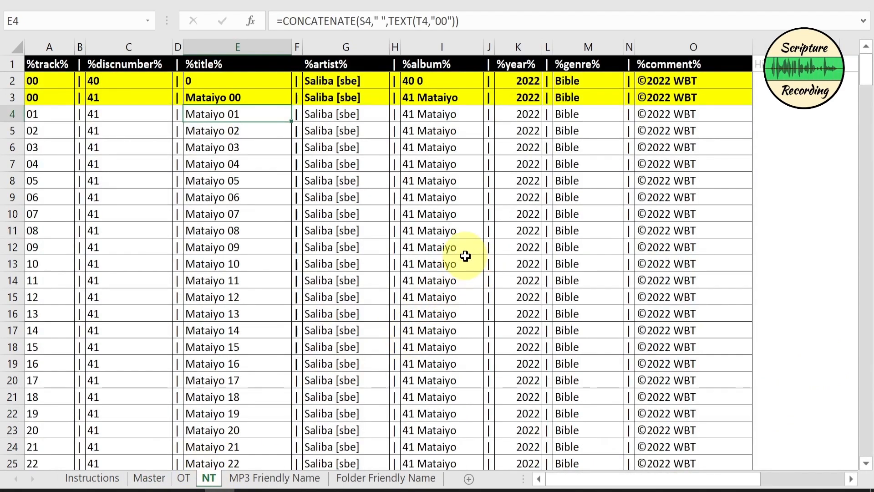
{"action": "left_click", "coordinate": [334, 117]}
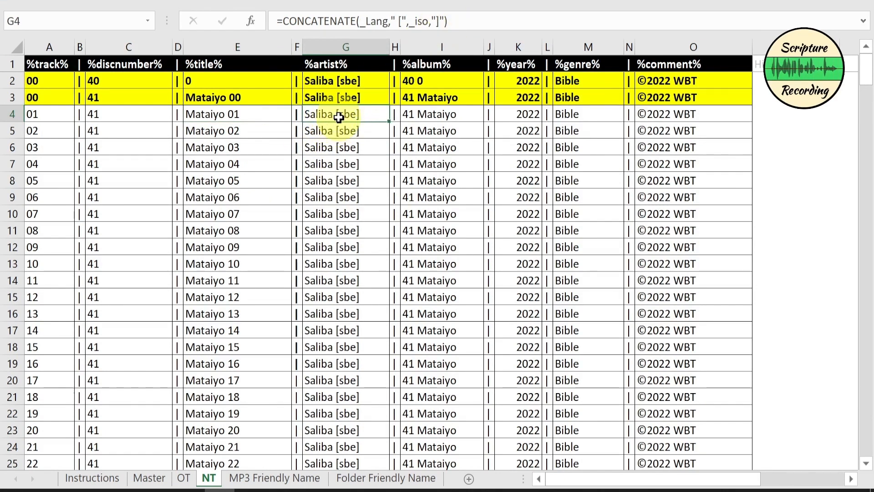
{"action": "double_click", "coordinate": [339, 118]}
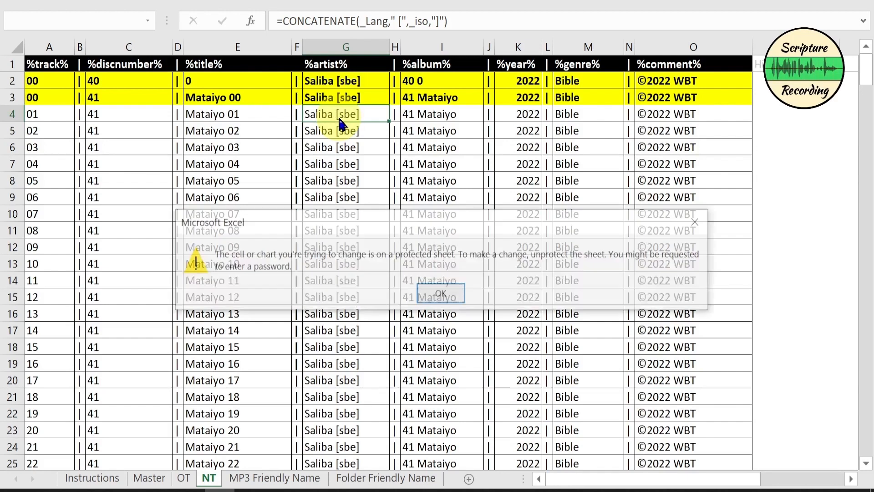
{"action": "left_click", "coordinate": [442, 294]}
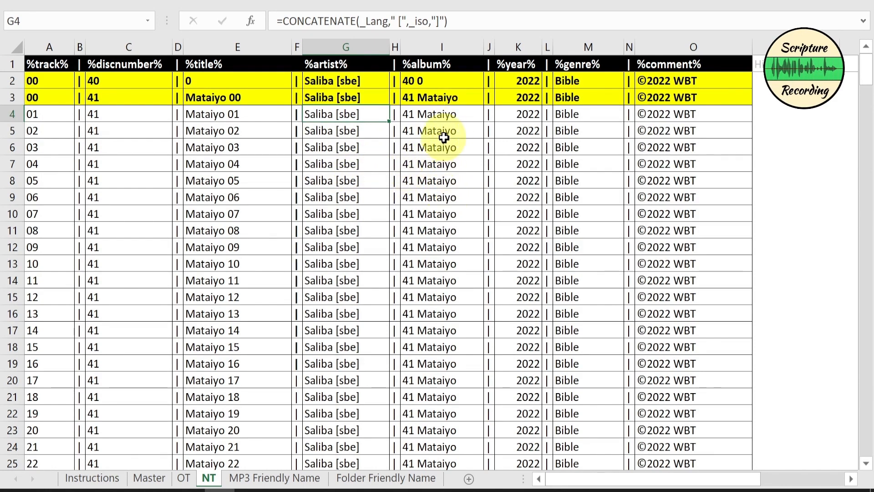
Examine the track, disc number, title and album tags for the Mataiyo and Maleko chapters on the NT sheet.
{"action": "scroll", "coordinate": [448, 188], "scroll_direction": "down", "scroll_amount": 3}
{"action": "scroll", "coordinate": [448, 188], "scroll_direction": "down", "scroll_amount": 3}
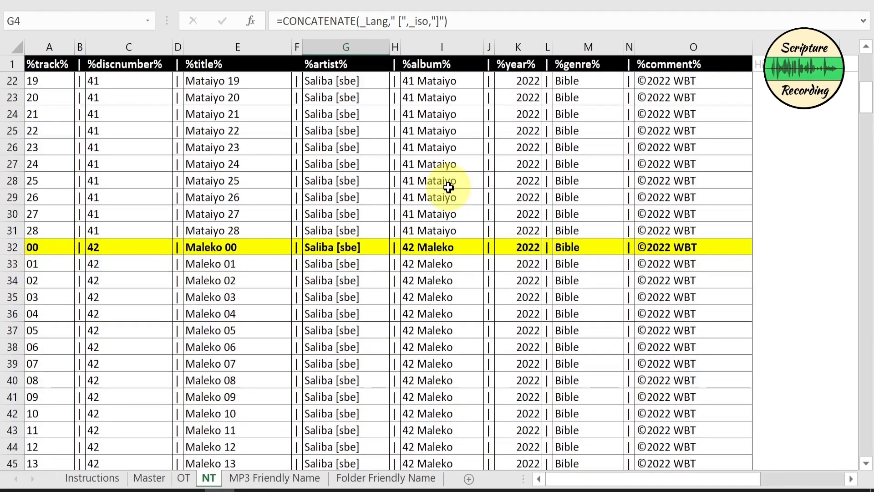
{"action": "scroll", "coordinate": [448, 182], "scroll_direction": "down", "scroll_amount": 2}
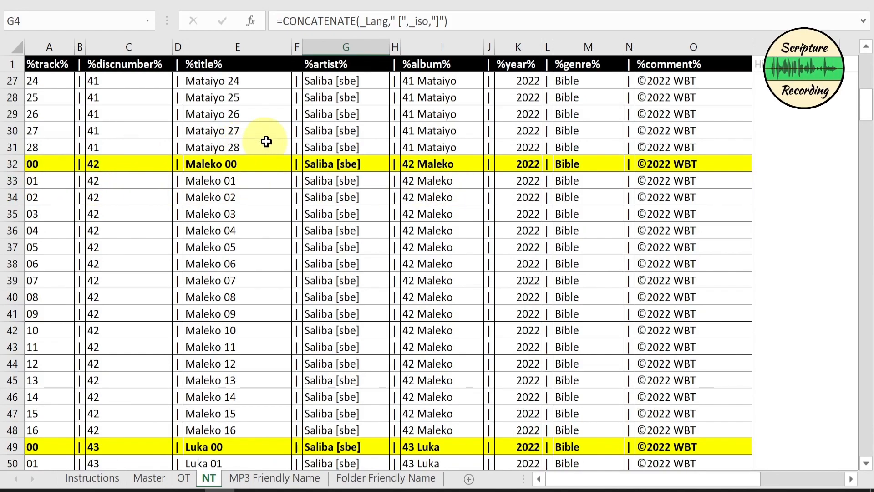
{"action": "scroll", "coordinate": [249, 111], "scroll_direction": "up", "scroll_amount": 7}
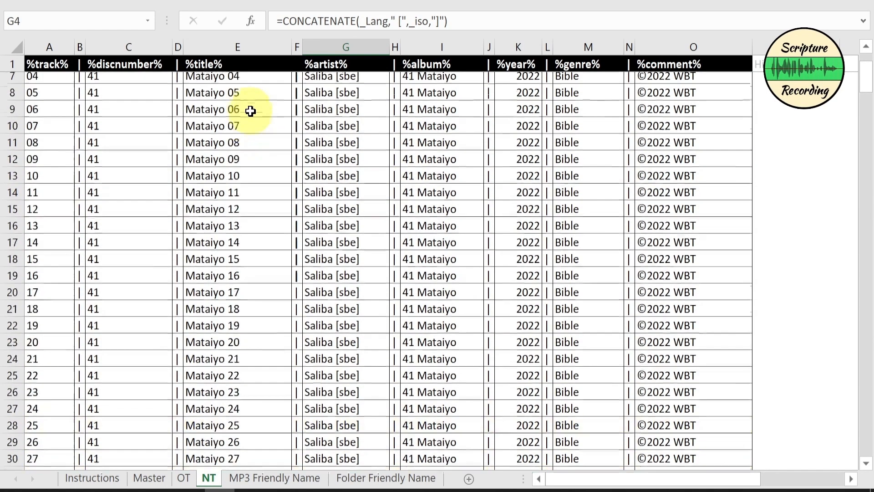
{"action": "scroll", "coordinate": [255, 113], "scroll_direction": "up", "scroll_amount": 2}
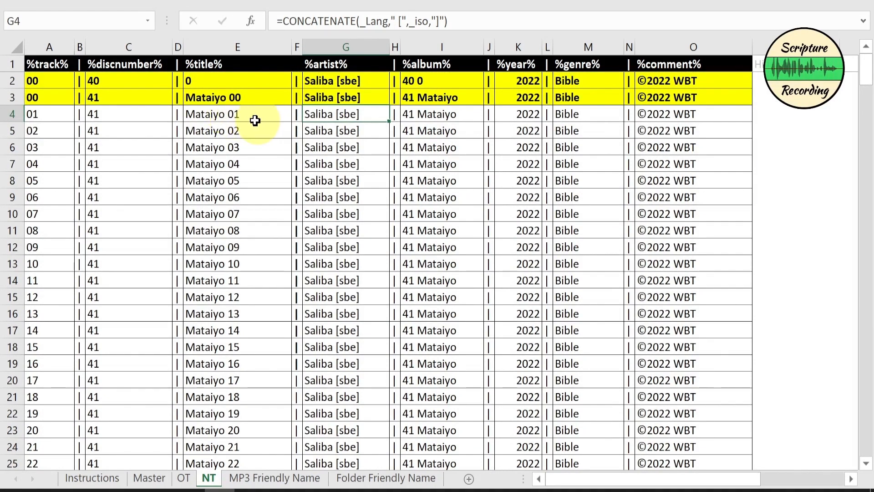
{"action": "scroll", "coordinate": [234, 198], "scroll_direction": "down", "scroll_amount": 7}
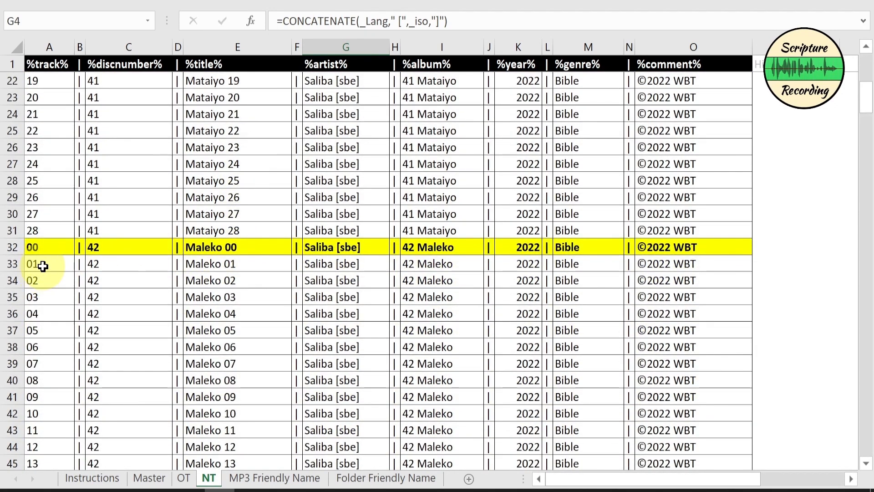
{"action": "left_click", "coordinate": [252, 263]}
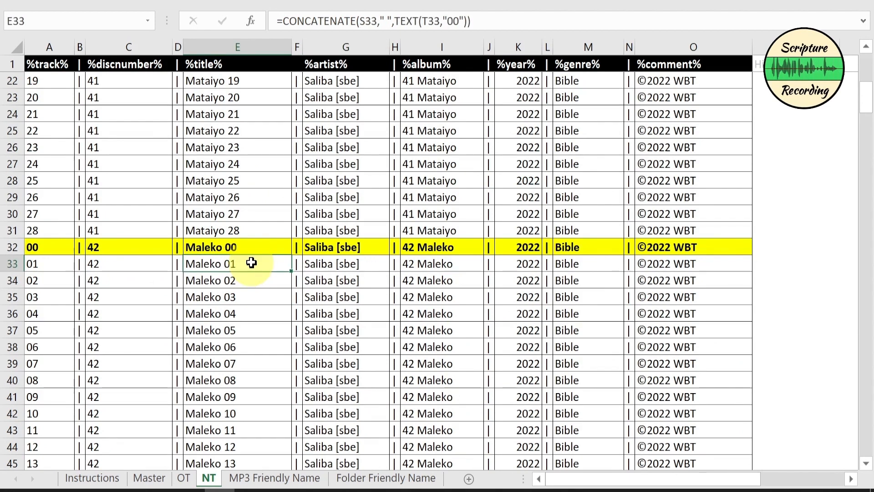
{"action": "scroll", "coordinate": [135, 124], "scroll_direction": "up", "scroll_amount": 7}
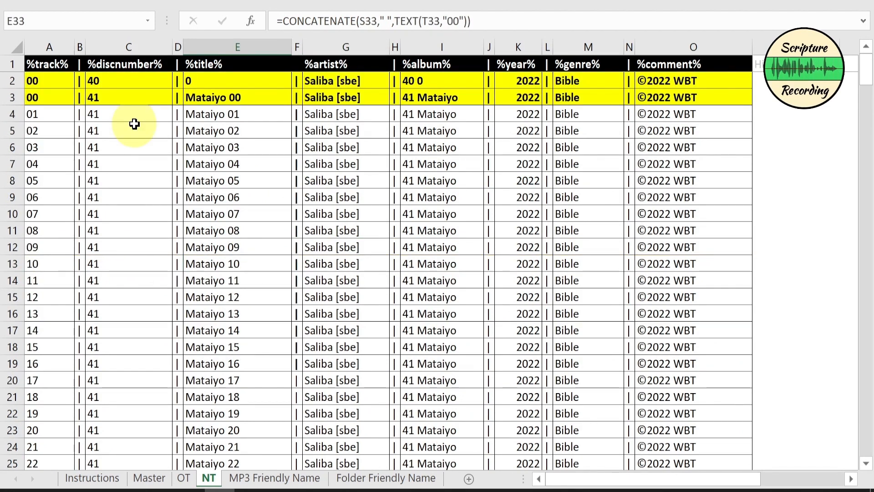
Check which row commands are available for the highlighted Maleko 00 row on the NT sheet.
{"action": "scroll", "coordinate": [137, 157], "scroll_direction": "down", "scroll_amount": 5}
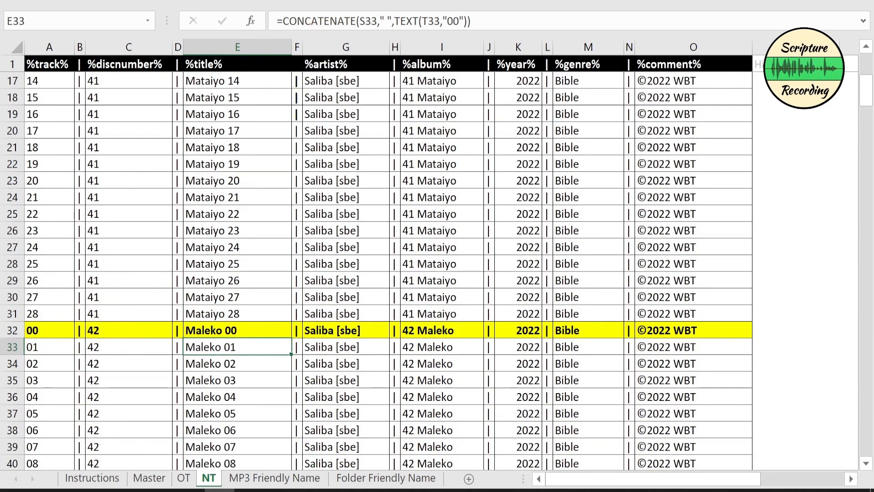
{"action": "right_click", "coordinate": [17, 330]}
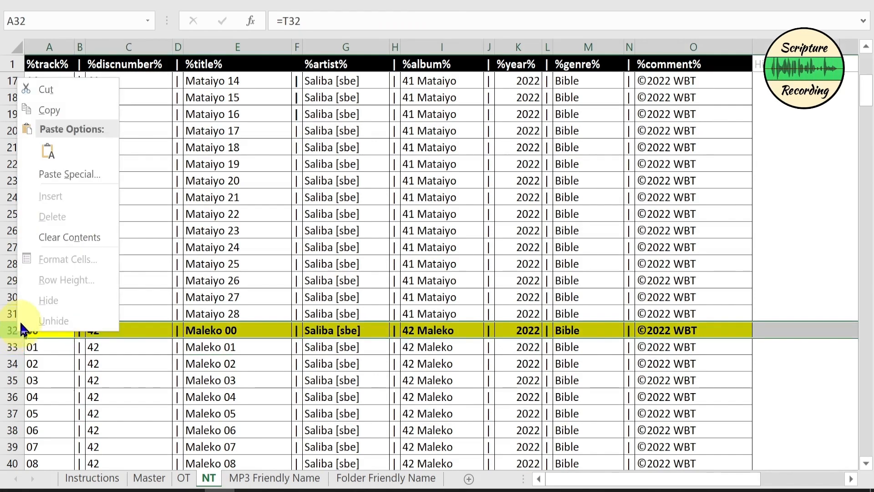
{"action": "key", "text": "Escape"}
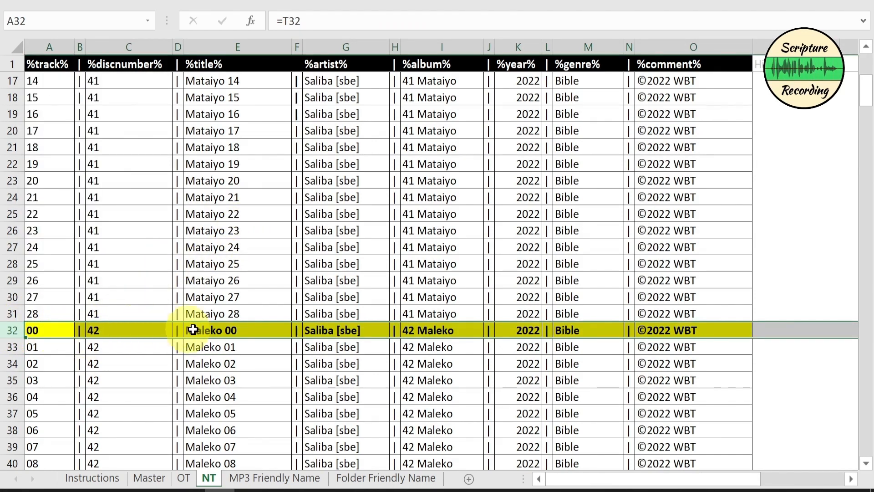
Look through the NT tag list from the Mataiyo 00 row down to the last Hemasalaha chapter.
{"action": "scroll", "coordinate": [204, 329], "scroll_direction": "up", "scroll_amount": 2}
{"action": "scroll", "coordinate": [203, 329], "scroll_direction": "up", "scroll_amount": 4}
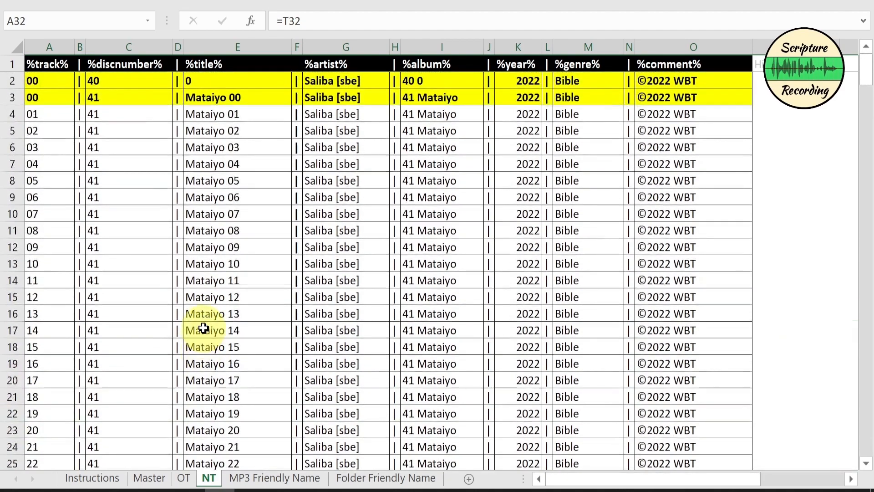
{"action": "scroll", "coordinate": [203, 378], "scroll_direction": "down", "scroll_amount": 3}
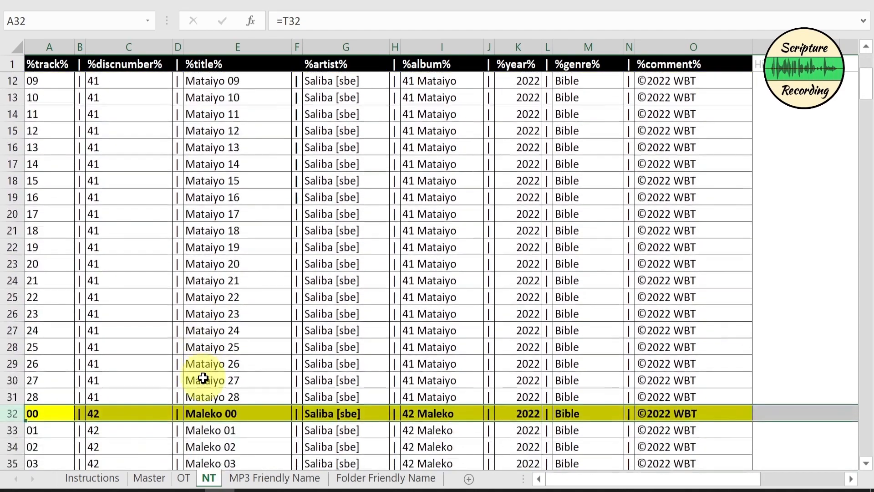
{"action": "scroll", "coordinate": [204, 378], "scroll_direction": "up", "scroll_amount": 4}
{"action": "left_click", "coordinate": [57, 96]}
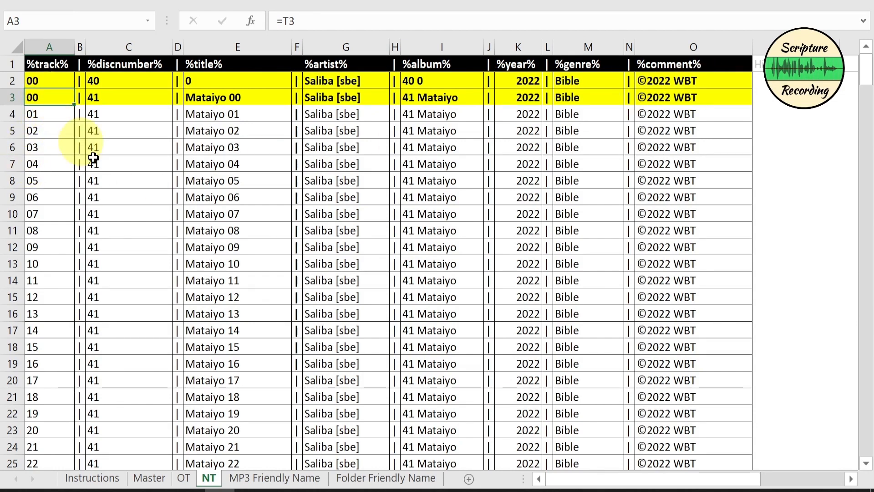
{"action": "scroll", "coordinate": [745, 354], "scroll_direction": "down", "scroll_amount": 10}
{"action": "scroll", "coordinate": [745, 354], "scroll_direction": "down", "scroll_amount": 12}
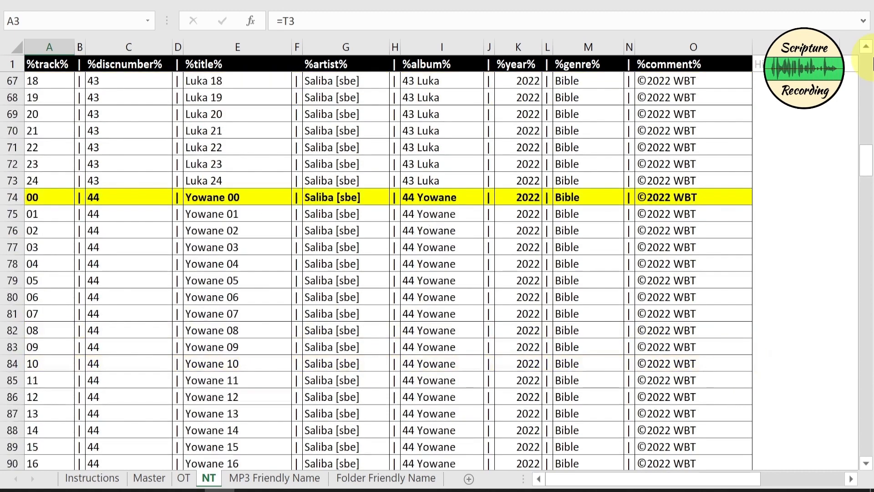
{"action": "left_click_drag", "start_coordinate": [867, 170], "coordinate": [862, 456]}
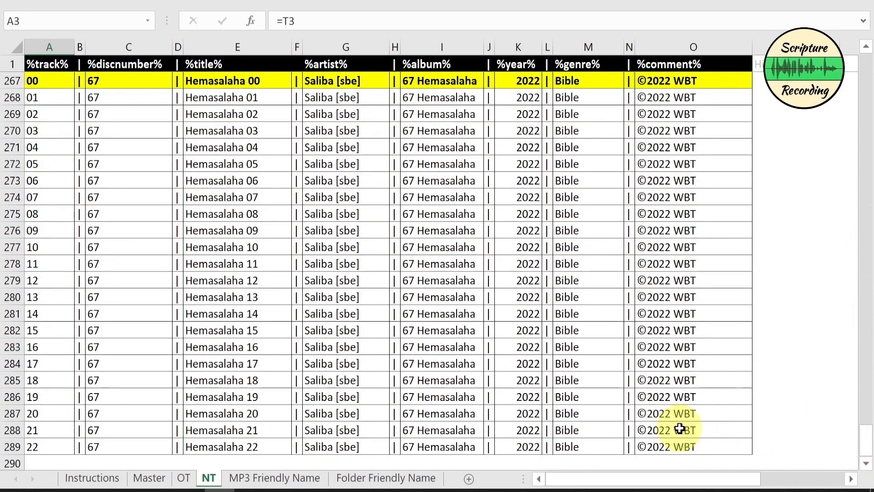
Copy NT sheet rows A3 through O289, paste them into a blank Notepad++ document and check the pasted lines up to Mataiyo 00.
{"action": "left_click", "coordinate": [686, 449], "text": "shift"}
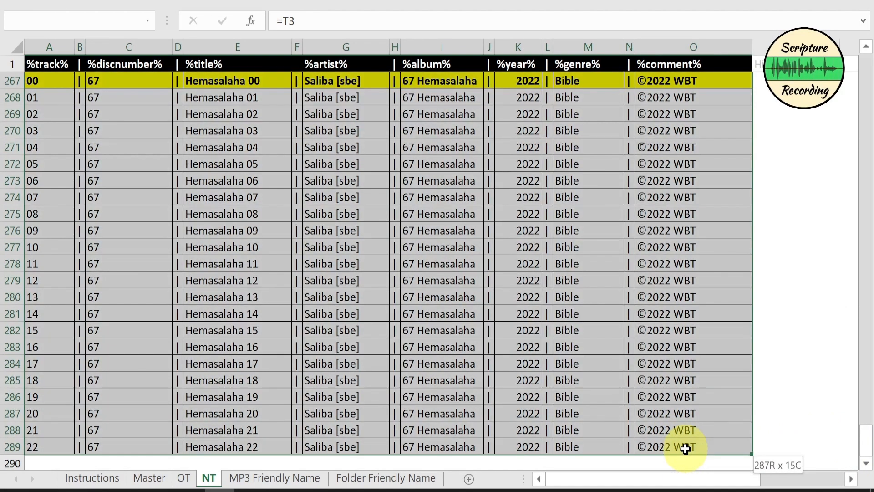
{"action": "key", "text": "ctrl+c"}
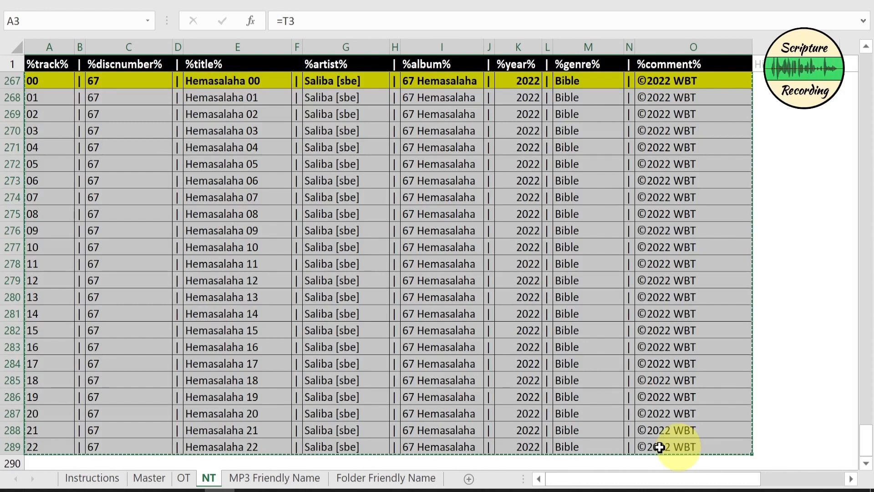
{"action": "left_click", "coordinate": [364, 491]}
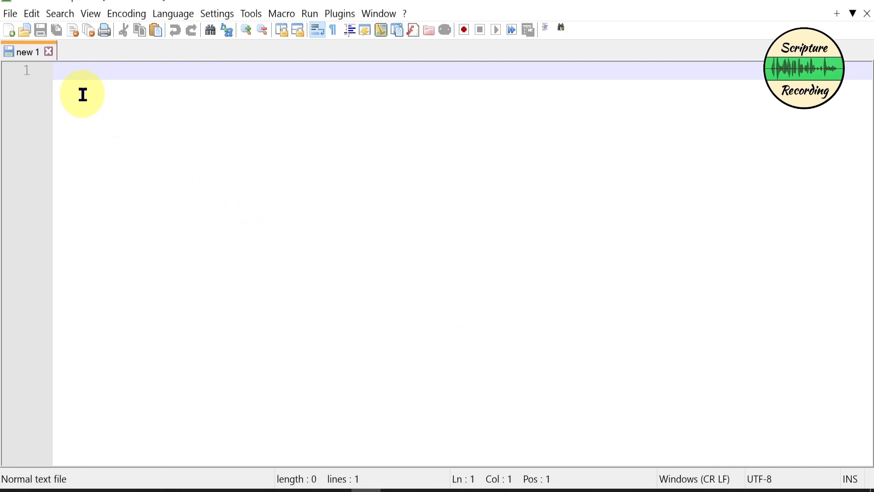
{"action": "key", "text": "ctrl+v"}
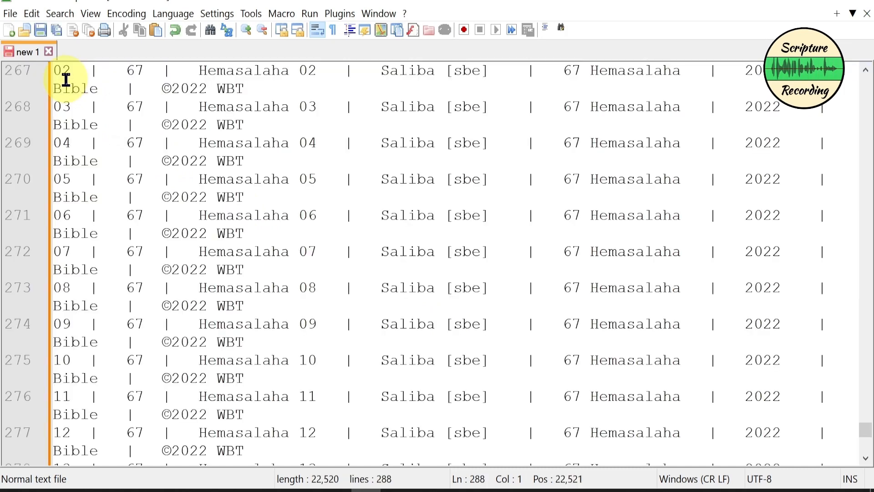
{"action": "scroll", "coordinate": [202, 277], "scroll_direction": "down", "scroll_amount": 6}
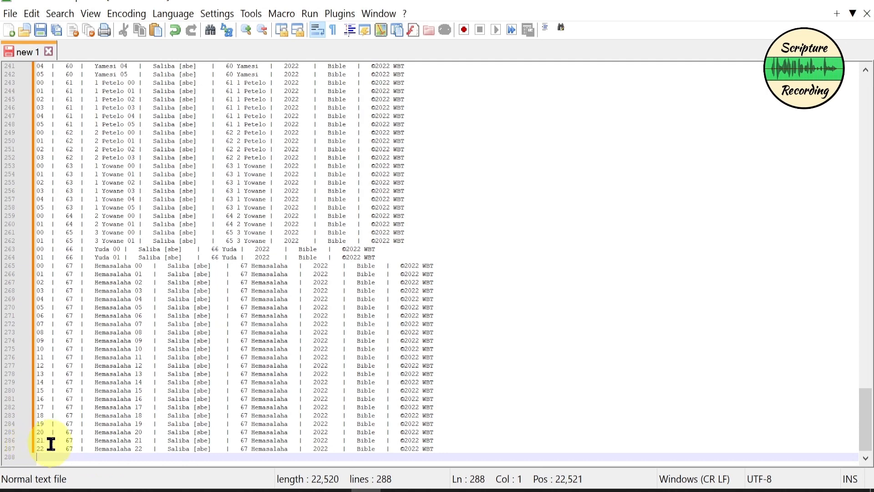
{"action": "scroll", "coordinate": [157, 391], "scroll_direction": "up", "scroll_amount": 20}
{"action": "scroll", "coordinate": [160, 388], "scroll_direction": "up", "scroll_amount": 20}
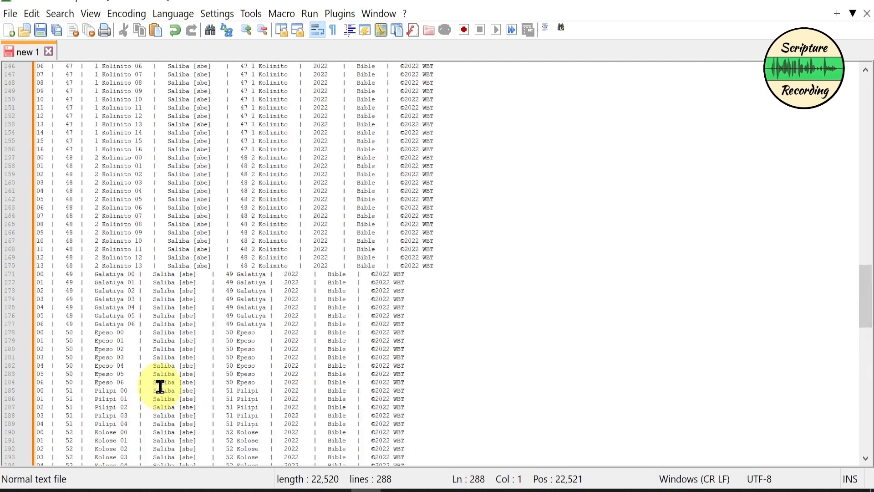
{"action": "scroll", "coordinate": [160, 378], "scroll_direction": "up", "scroll_amount": 13}
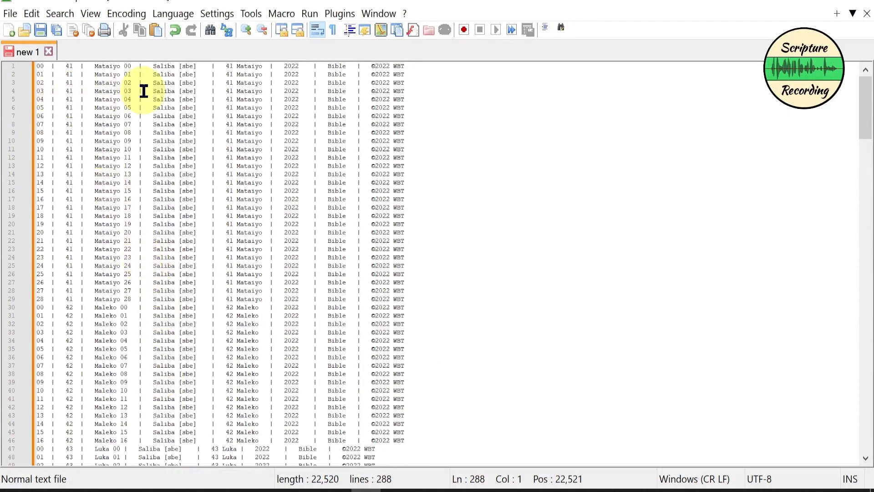
Save the pasted tag list as Metadata.txt in the 5 Production\Metadata folder and close the text editor.
{"action": "left_click", "coordinate": [41, 33]}
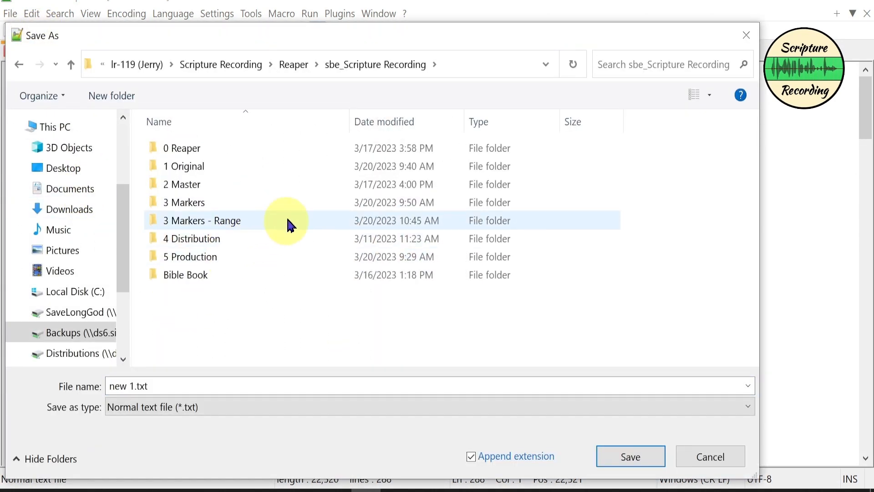
{"action": "double_click", "coordinate": [213, 257]}
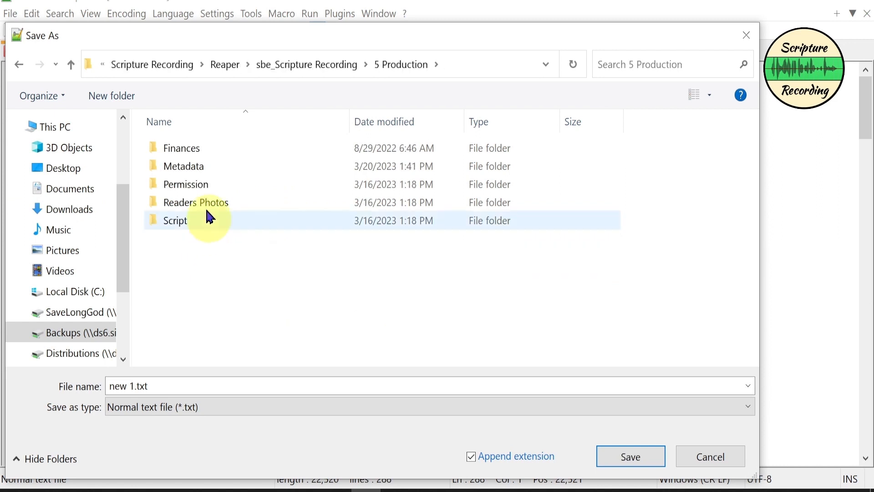
{"action": "double_click", "coordinate": [204, 170]}
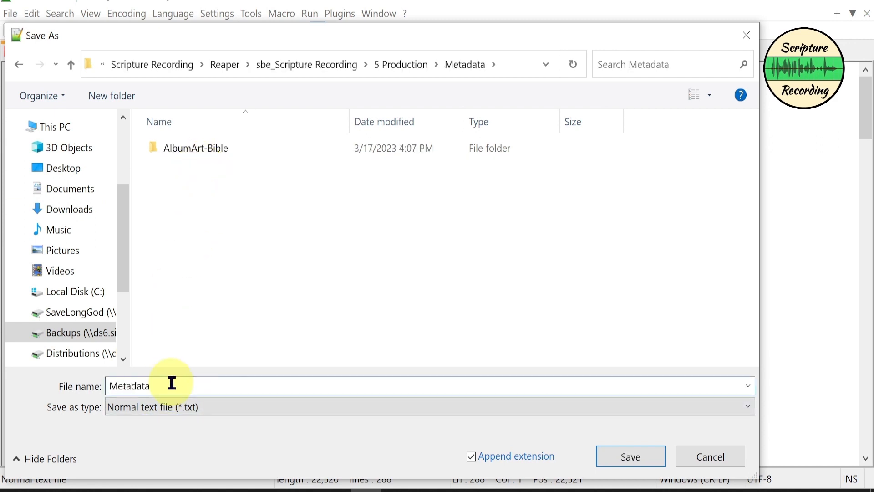
{"action": "left_click", "coordinate": [631, 462]}
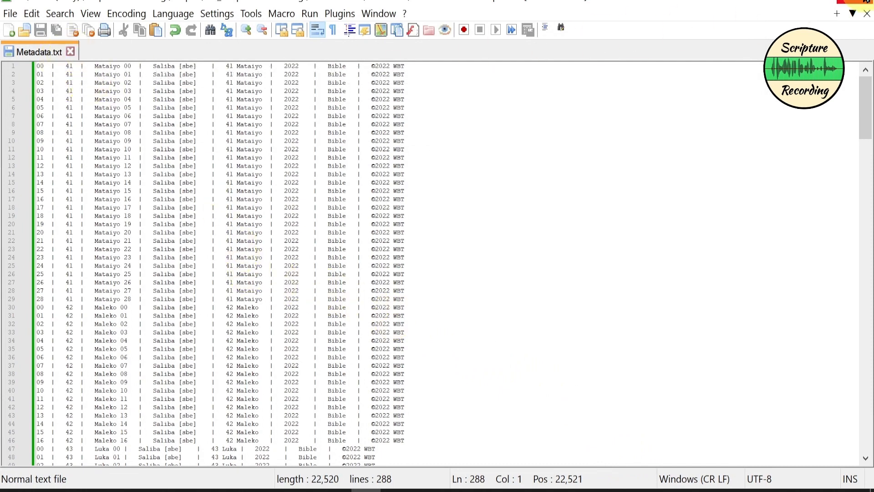
{"action": "left_click", "coordinate": [866, 2]}
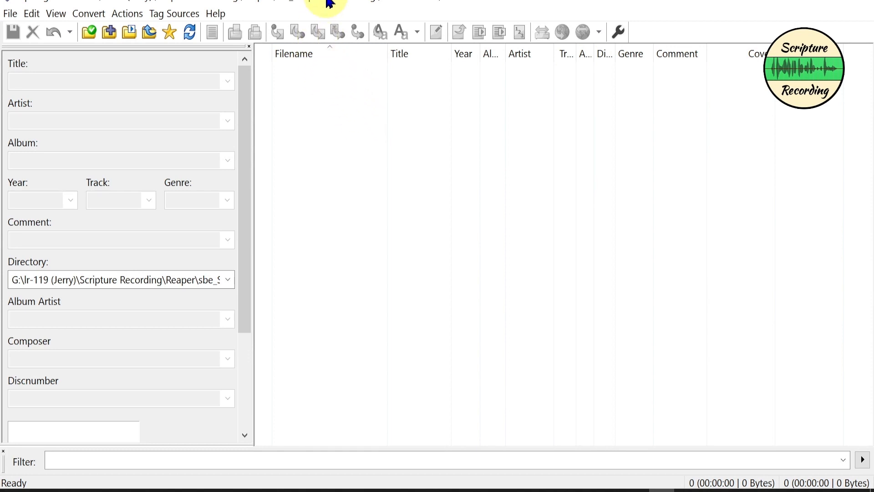
Move the Mp3tag window aside and look through the FLAC chapter files in the 2 Master folder, from Matthew to Revelation.
{"action": "left_click_drag", "start_coordinate": [329, 4], "coordinate": [726, 10]}
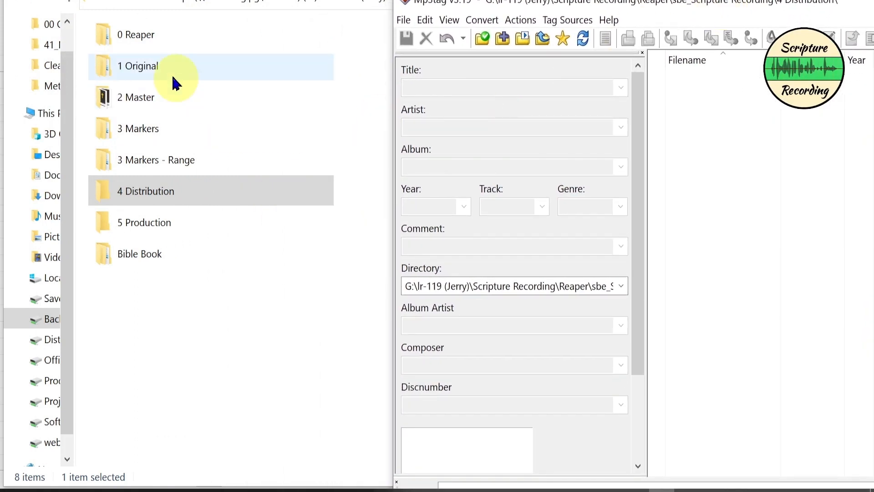
{"action": "double_click", "coordinate": [136, 102]}
{"action": "scroll", "coordinate": [183, 123], "scroll_direction": "down", "scroll_amount": 20}
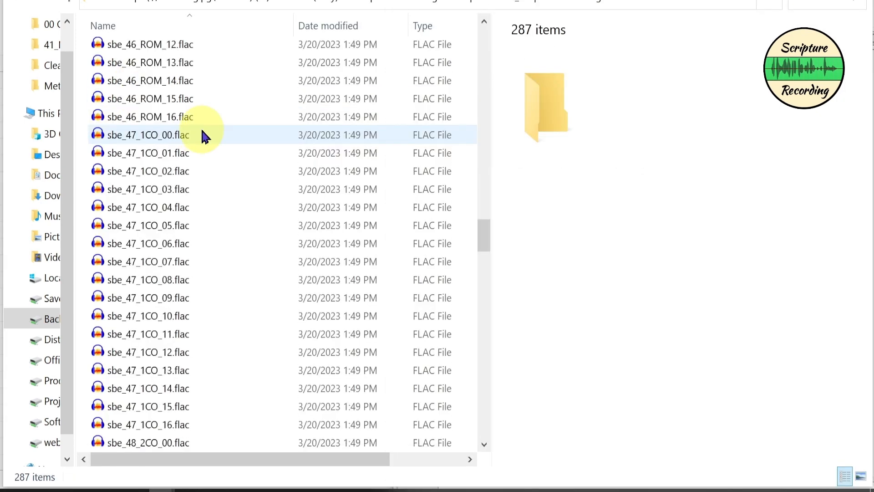
{"action": "scroll", "coordinate": [203, 137], "scroll_direction": "down", "scroll_amount": 20}
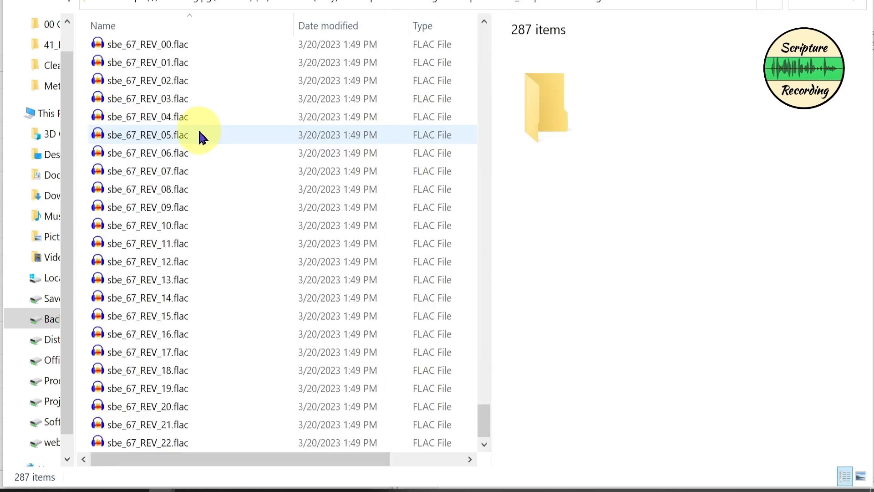
{"action": "scroll", "coordinate": [200, 137], "scroll_direction": "up", "scroll_amount": 10}
{"action": "scroll", "coordinate": [201, 137], "scroll_direction": "up", "scroll_amount": 20}
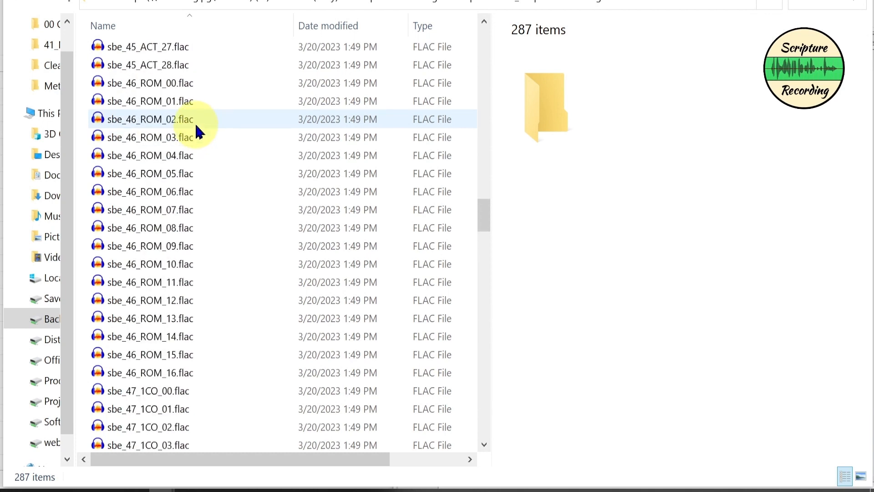
{"action": "scroll", "coordinate": [195, 124], "scroll_direction": "up", "scroll_amount": 20}
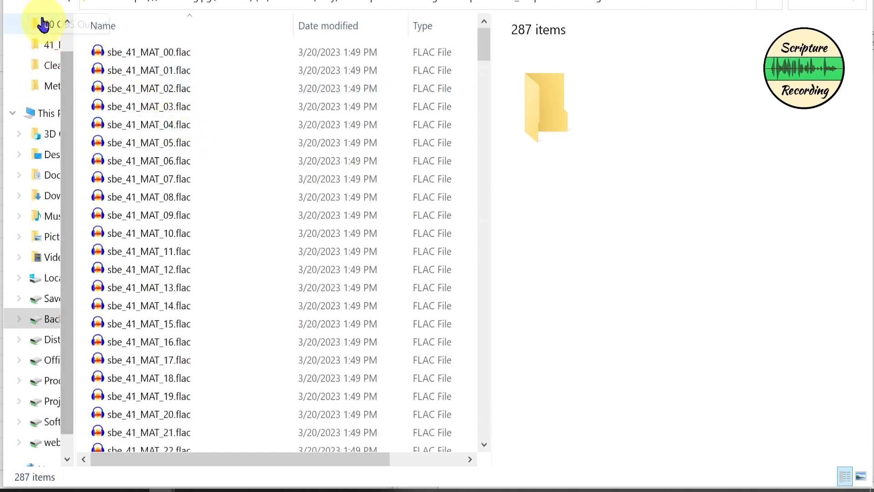
{"action": "left_click", "coordinate": [21, 4]}
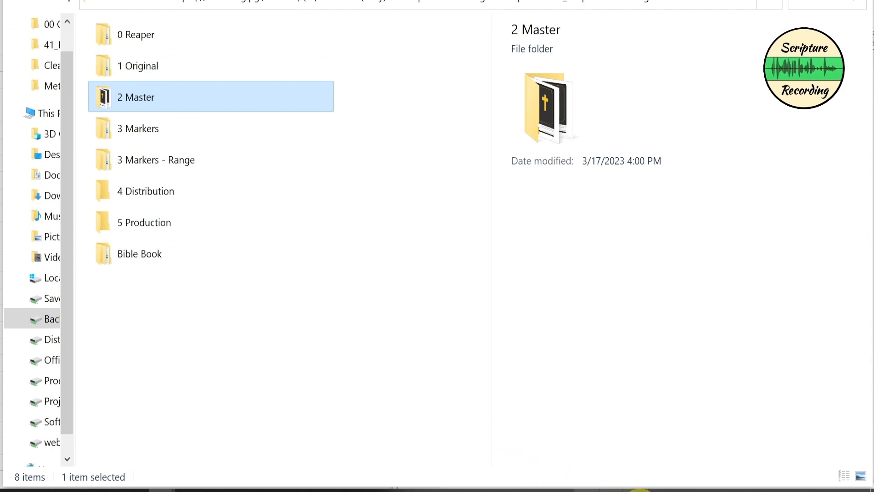
Load the 2 Master folder from File Explorer into Mp3tag and maximize the Mp3tag window.
{"action": "left_click", "coordinate": [666, 489]}
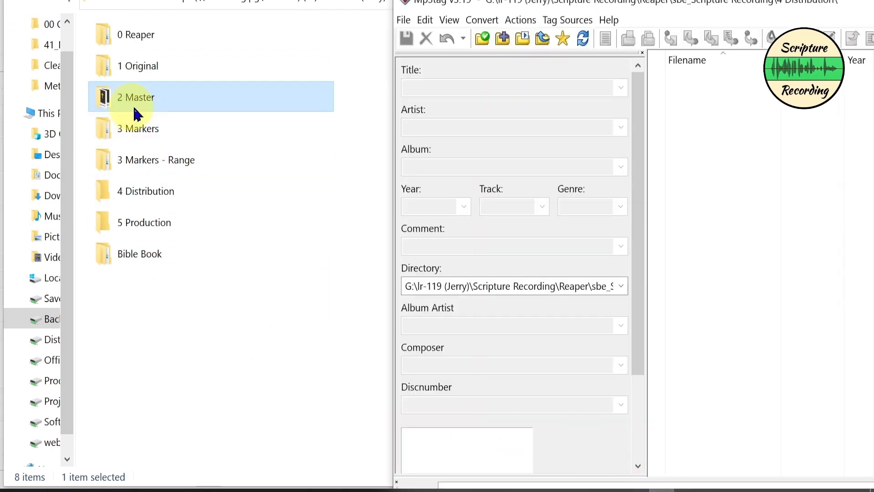
{"action": "left_click_drag", "start_coordinate": [136, 105], "coordinate": [739, 189]}
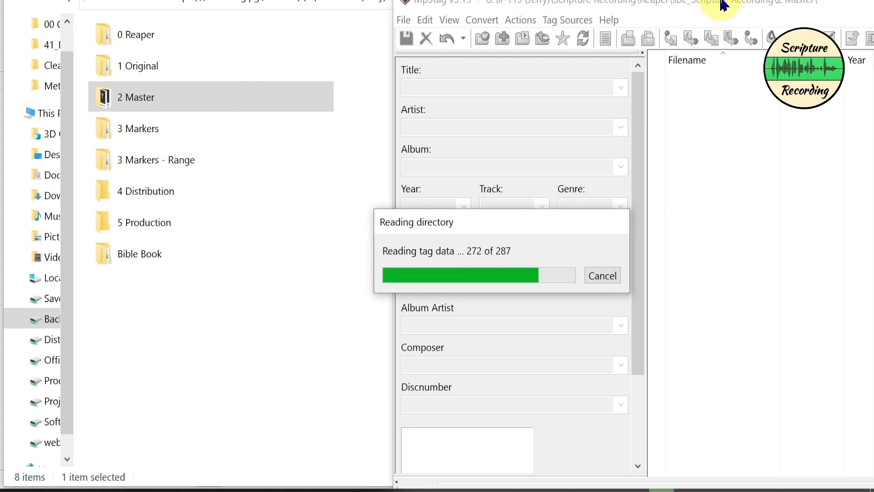
{"action": "double_click", "coordinate": [723, 4]}
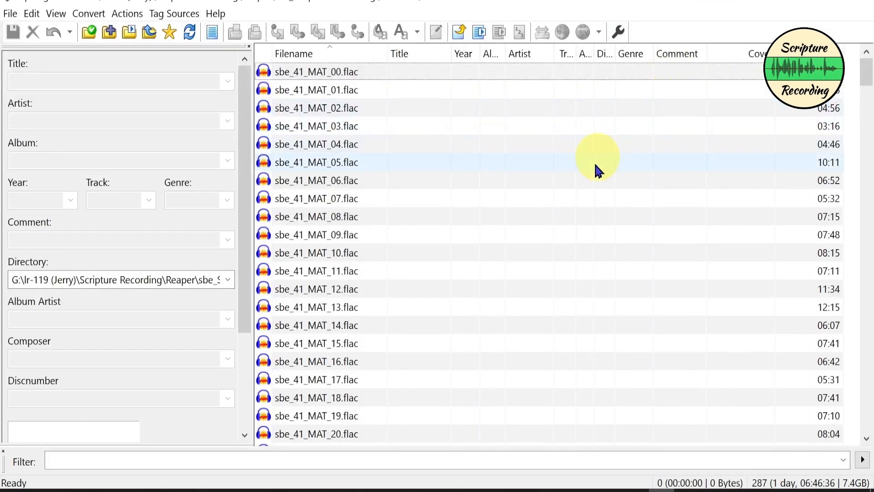
Remove the existing tags from all the loaded FLAC files.
{"action": "left_click", "coordinate": [324, 91]}
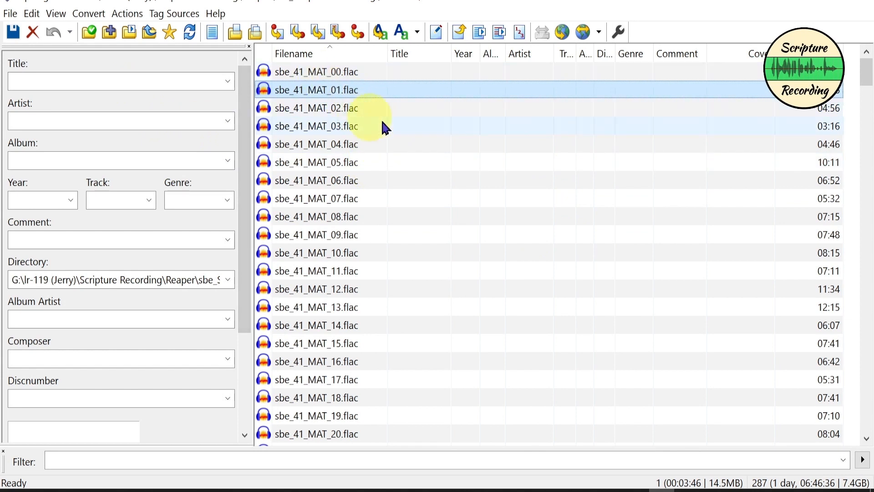
{"action": "left_click", "coordinate": [337, 75]}
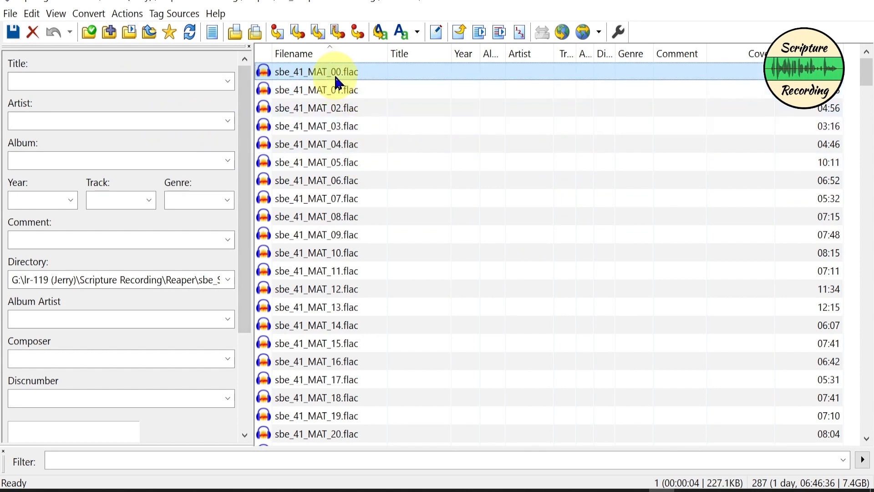
{"action": "key", "text": "ctrl+a"}
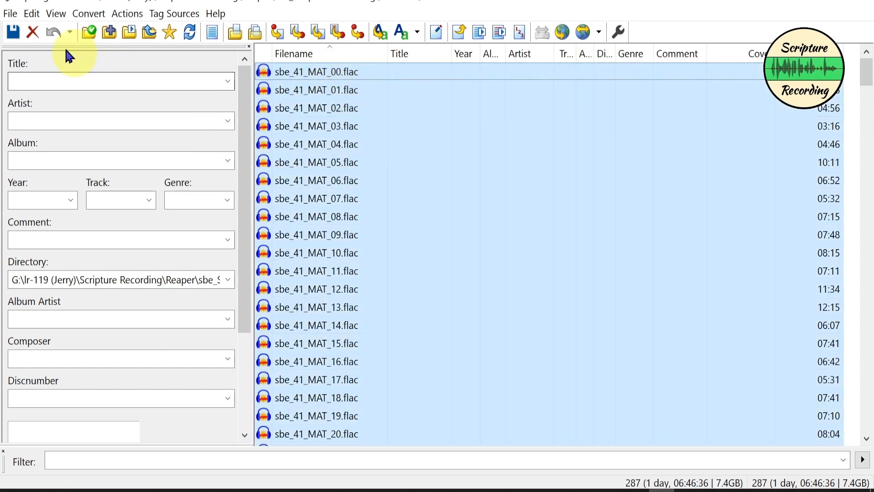
{"action": "left_click", "coordinate": [34, 36]}
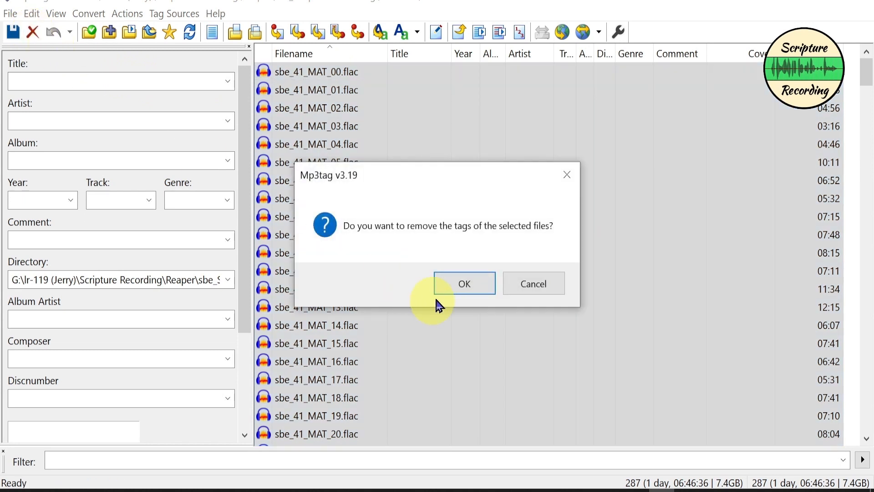
{"action": "left_click", "coordinate": [465, 284]}
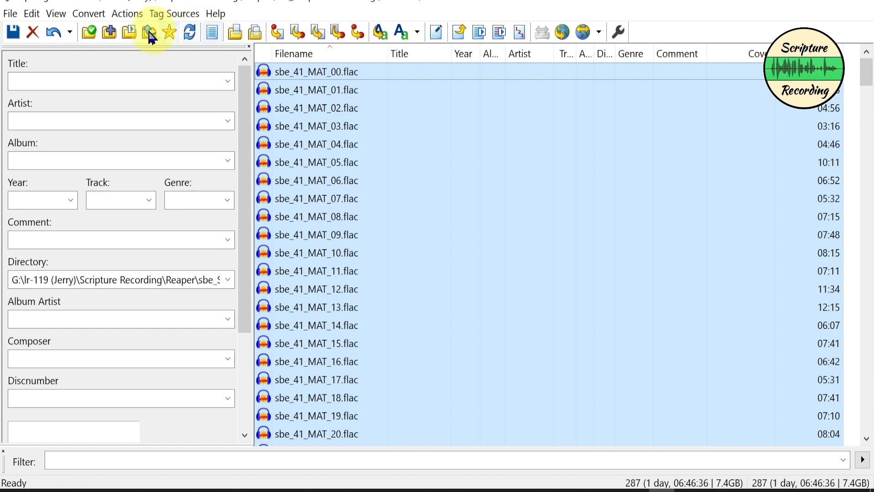
Start a Text file - Tag conversion for all files, using Metadata.txt from the 5 Production\Metadata folder as the source.
{"action": "left_click", "coordinate": [89, 18]}
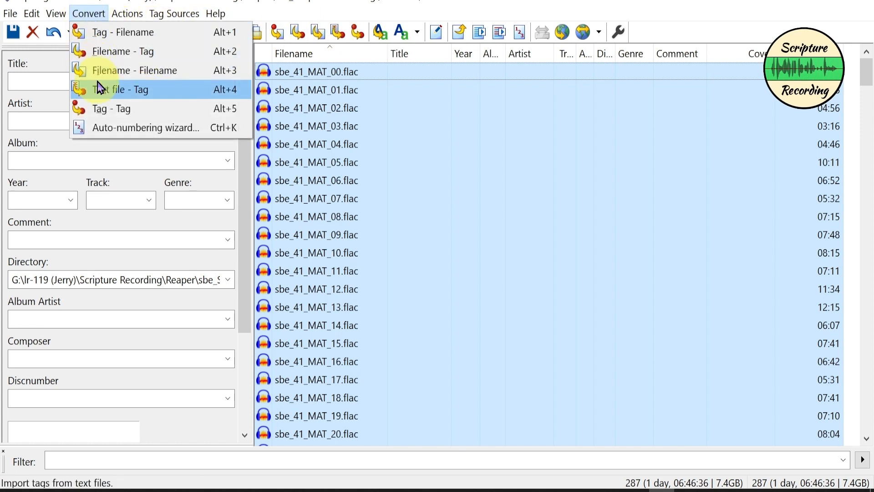
{"action": "left_click", "coordinate": [126, 94]}
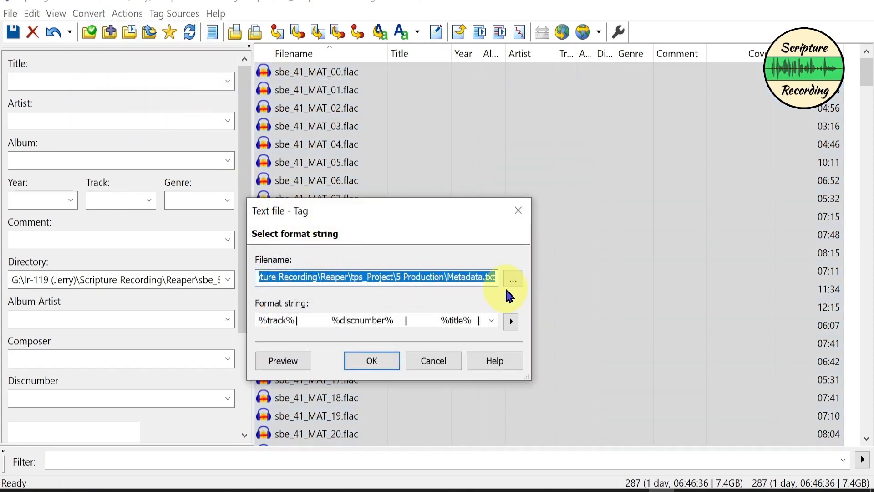
{"action": "left_click", "coordinate": [520, 281]}
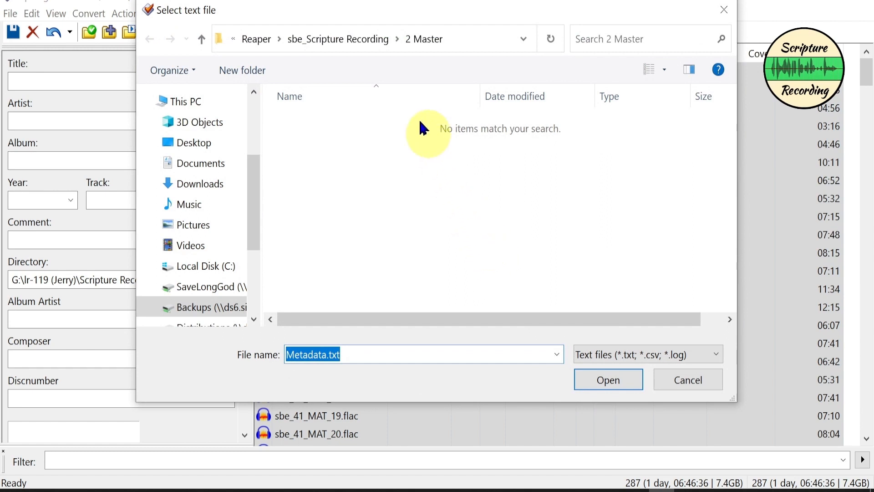
{"action": "left_click", "coordinate": [360, 38]}
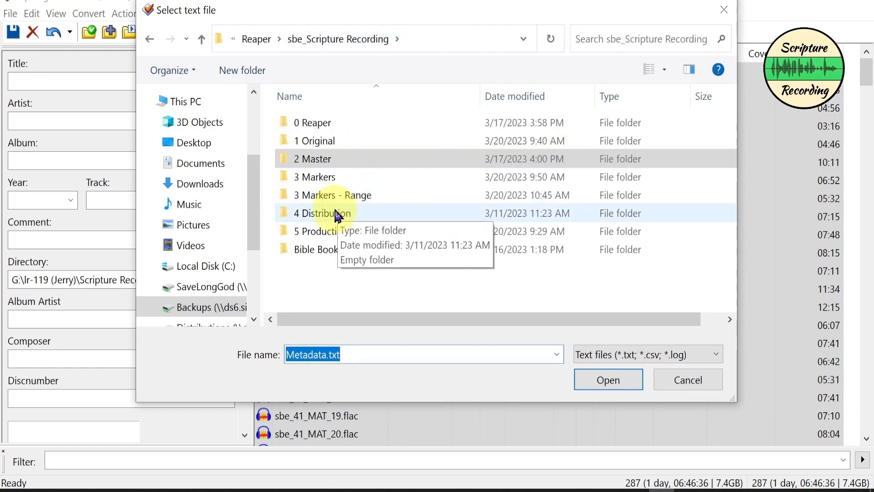
{"action": "double_click", "coordinate": [338, 232]}
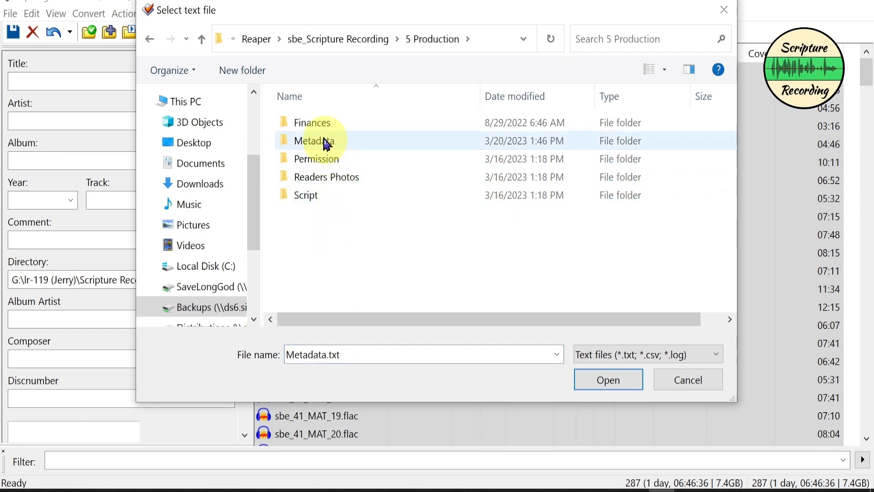
{"action": "double_click", "coordinate": [326, 142]}
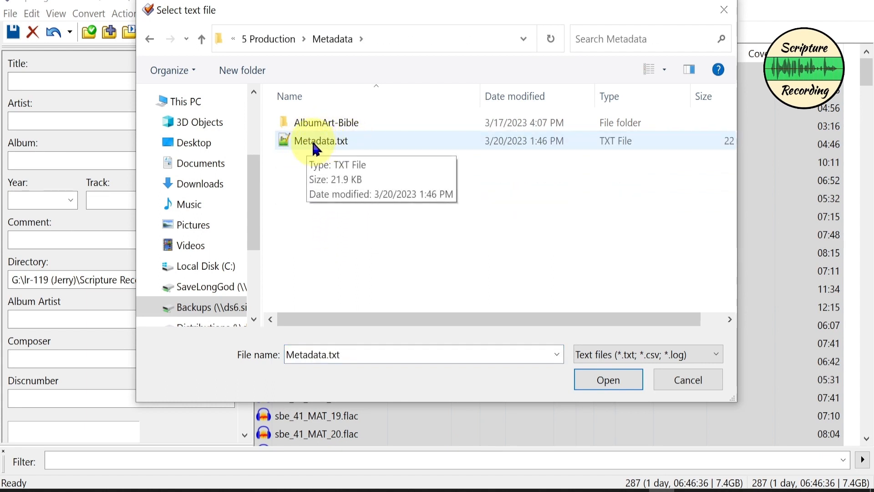
{"action": "double_click", "coordinate": [314, 143]}
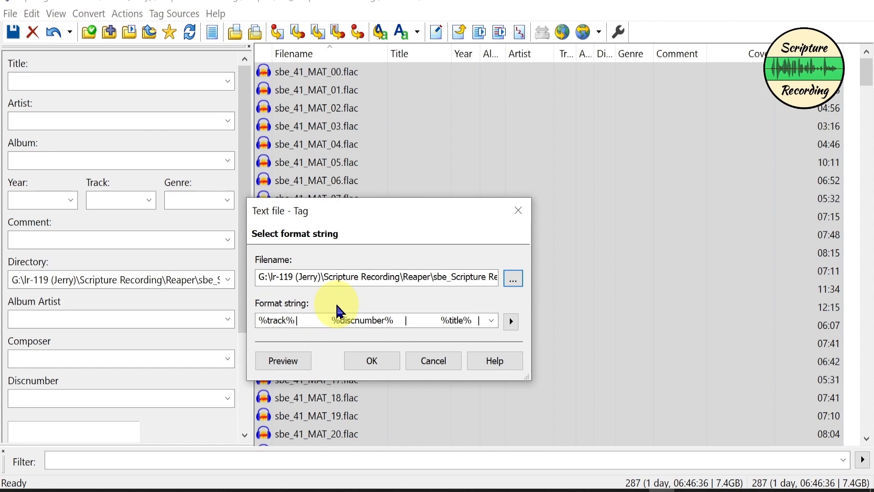
Switch to the Excel workbook and copy the header row of the NT sheet, from %track% to %comment%.
{"action": "left_click", "coordinate": [211, 490]}
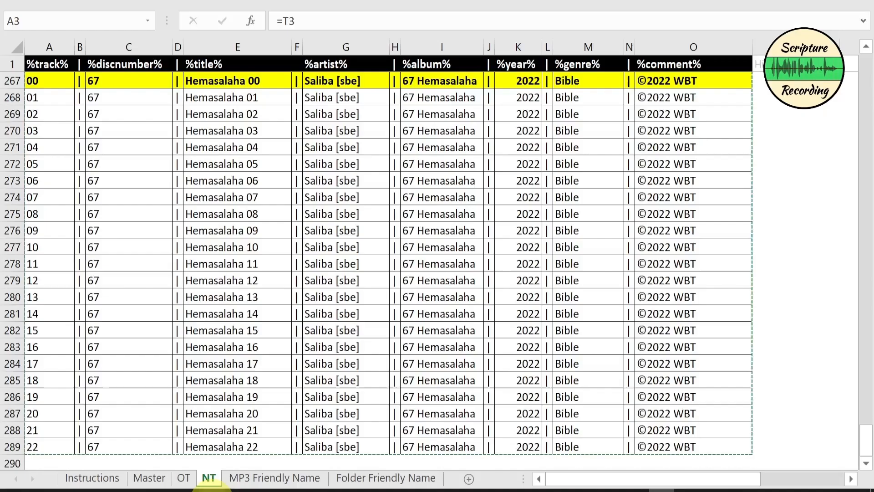
{"action": "left_click", "coordinate": [313, 195]}
{"action": "scroll", "coordinate": [312, 195], "scroll_direction": "up", "scroll_amount": 8}
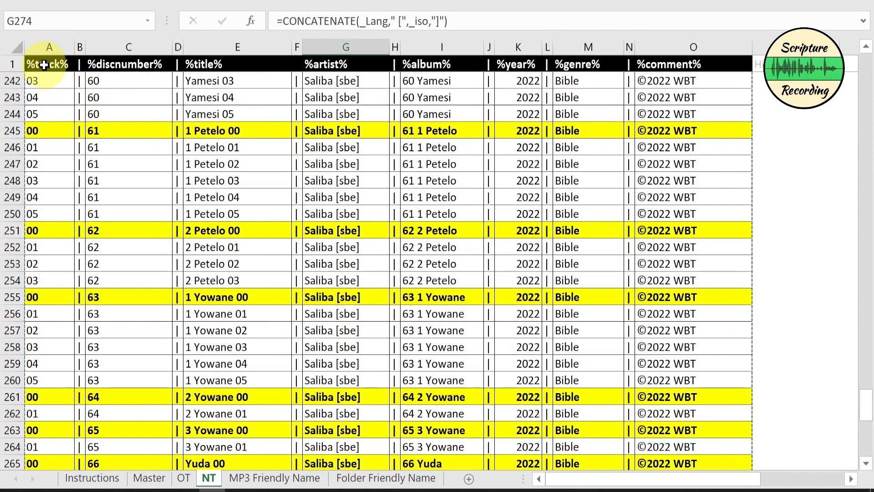
{"action": "left_click", "coordinate": [44, 65]}
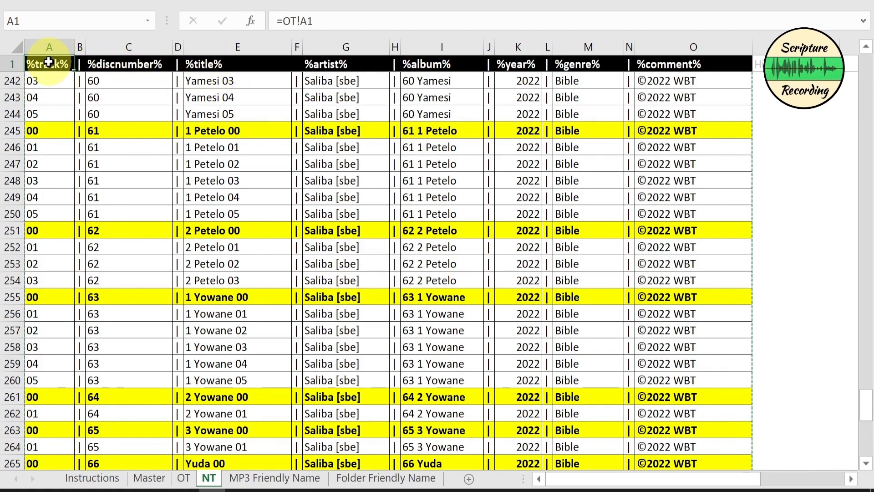
{"action": "key", "text": "ctrl+shift+Right"}
{"action": "key", "text": "ctrl+c"}
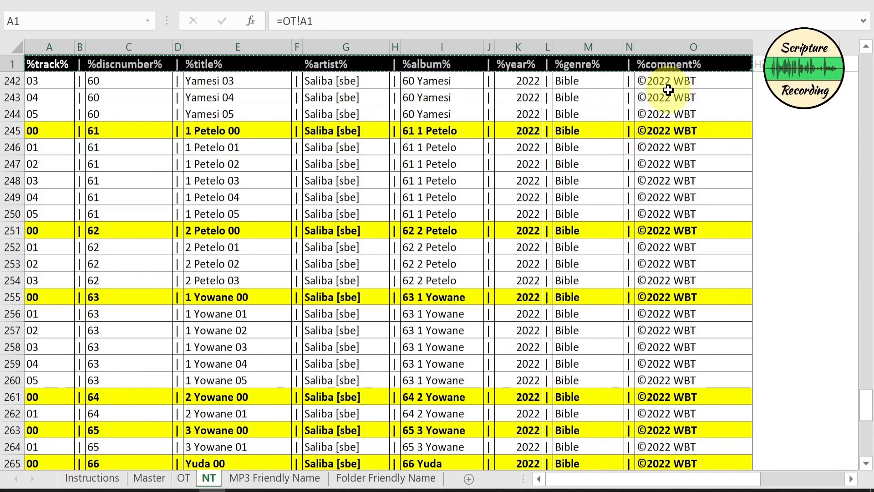
Return to Mp3tag and replace the format string of the Text file - Tag conversion with the copied header row.
{"action": "key", "text": "alt+Tab"}
{"action": "left_click", "coordinate": [322, 324]}
{"action": "key", "text": "ctrl+a"}
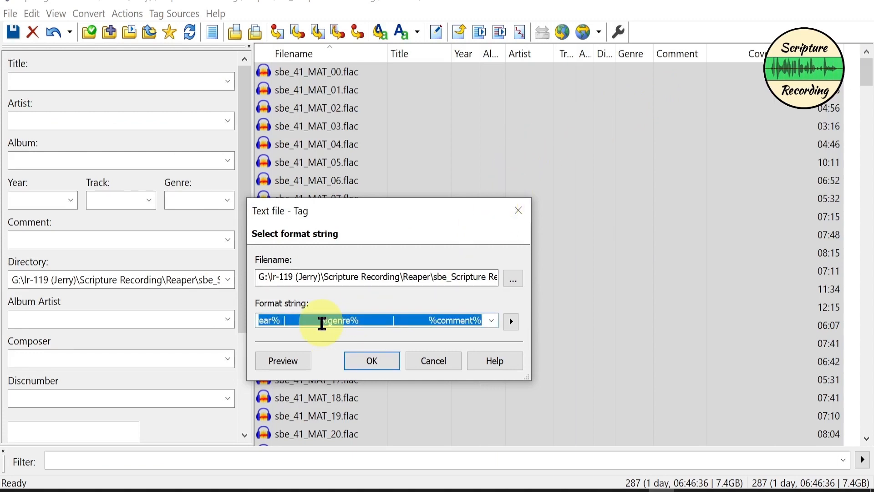
{"action": "key", "text": "BackSpace"}
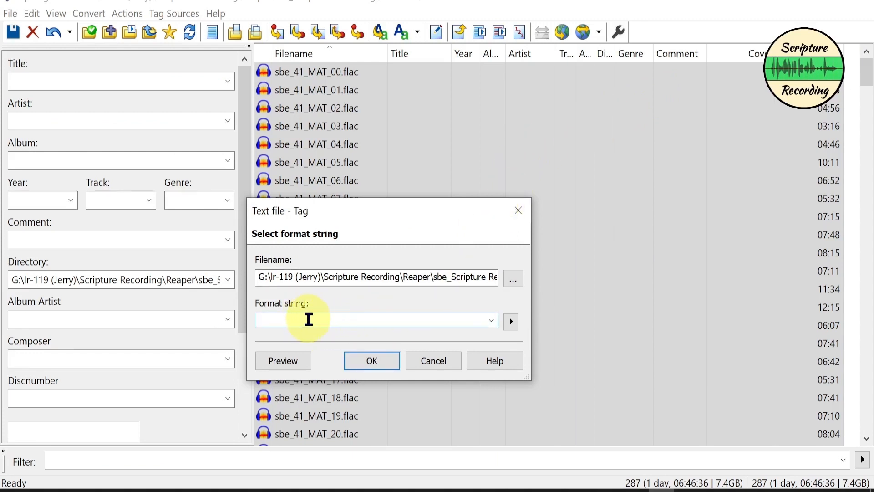
{"action": "key", "text": "ctrl+v"}
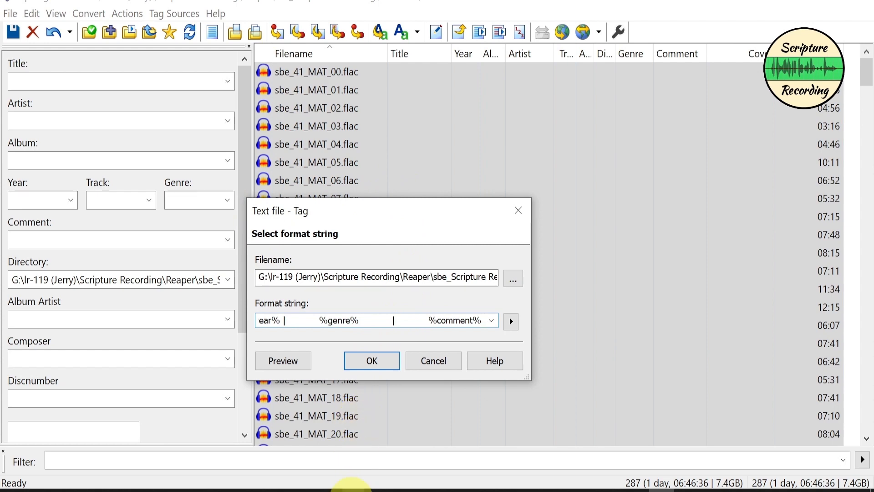
Check the column layout of Metadata.txt in the text editor, and run the Text file - Tag import on all the files.
{"action": "left_click", "coordinate": [352, 491]}
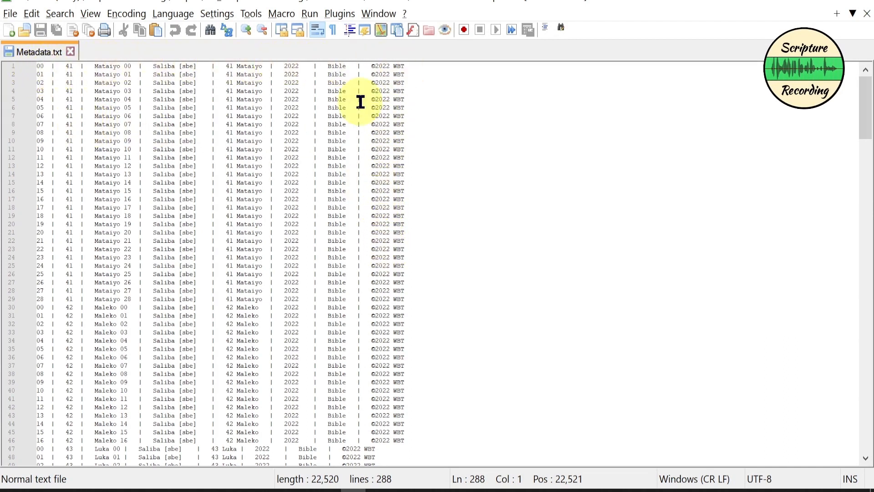
{"action": "left_click", "coordinate": [783, 1]}
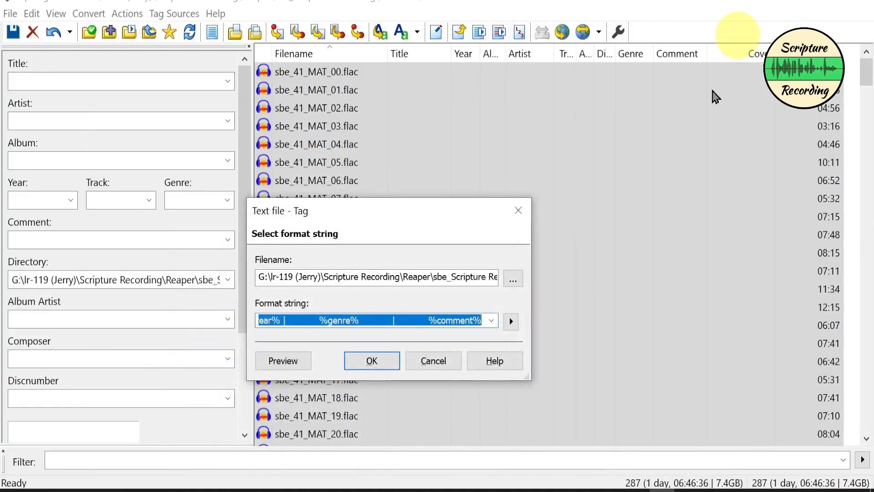
{"action": "left_click", "coordinate": [373, 362]}
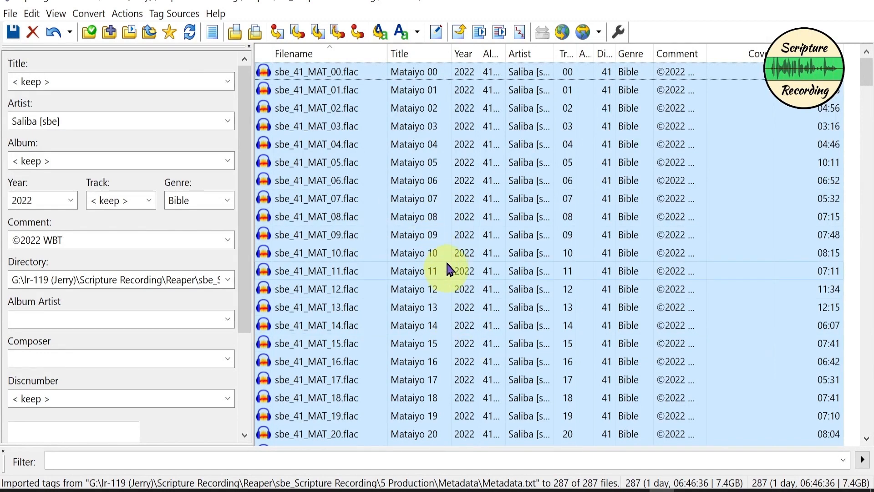
Examine the imported tags of individual Matthew files and of the whole file selection.
{"action": "left_click", "coordinate": [326, 97]}
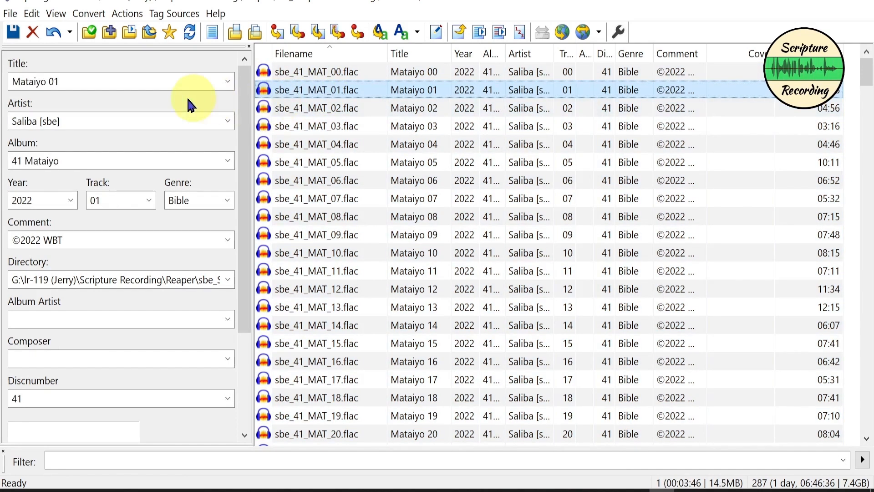
{"action": "left_click", "coordinate": [316, 127]}
{"action": "key", "text": "ctrl+a"}
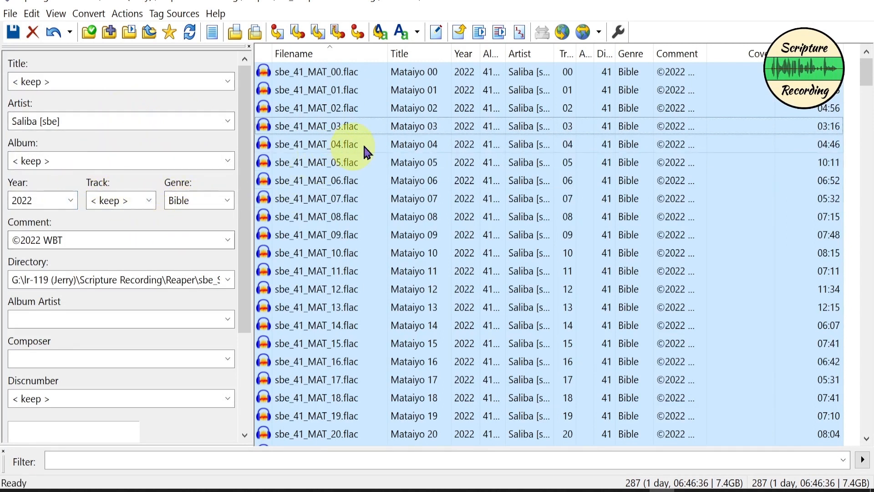
{"action": "left_click", "coordinate": [327, 90]}
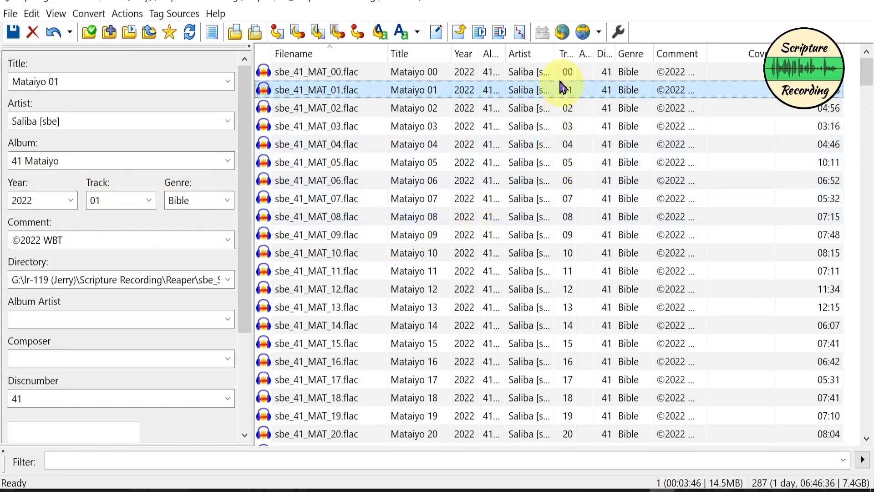
Widen the Artist and Title columns of the file list so the Revelation entries can be read in full.
{"action": "left_click_drag", "start_coordinate": [556, 56], "coordinate": [584, 67]}
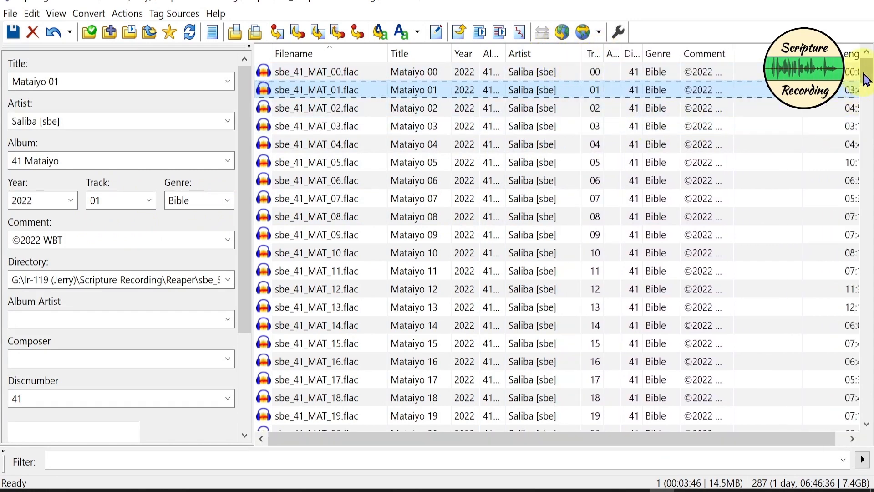
{"action": "left_click_drag", "start_coordinate": [869, 82], "coordinate": [858, 419]}
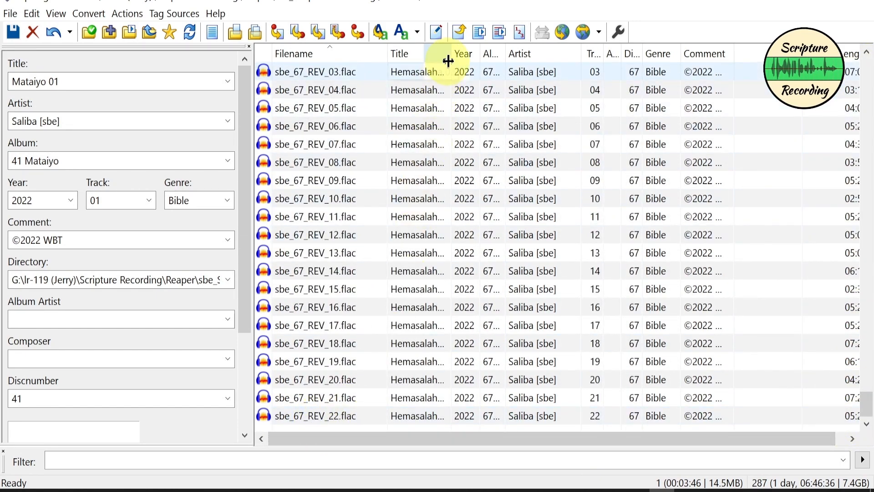
{"action": "left_click_drag", "start_coordinate": [451, 57], "coordinate": [500, 59]}
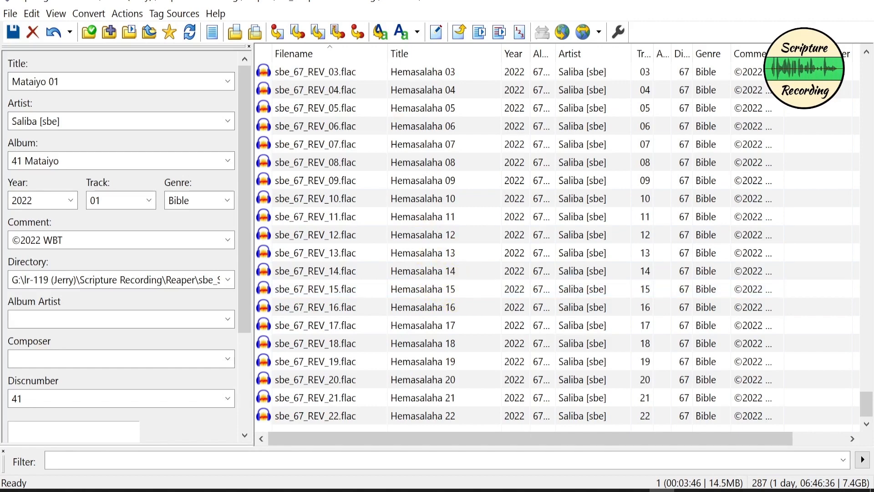
Select sbe_41_MAT_00.flac and bring the cover art area of its tags into view.
{"action": "left_click", "coordinate": [338, 150]}
{"action": "scroll", "coordinate": [337, 147], "scroll_direction": "up", "scroll_amount": 20}
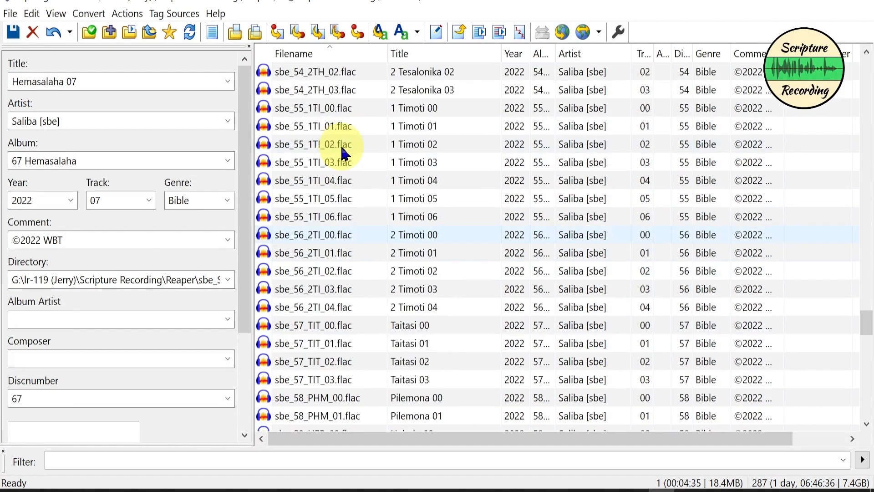
{"action": "scroll", "coordinate": [342, 150], "scroll_direction": "up", "scroll_amount": 20}
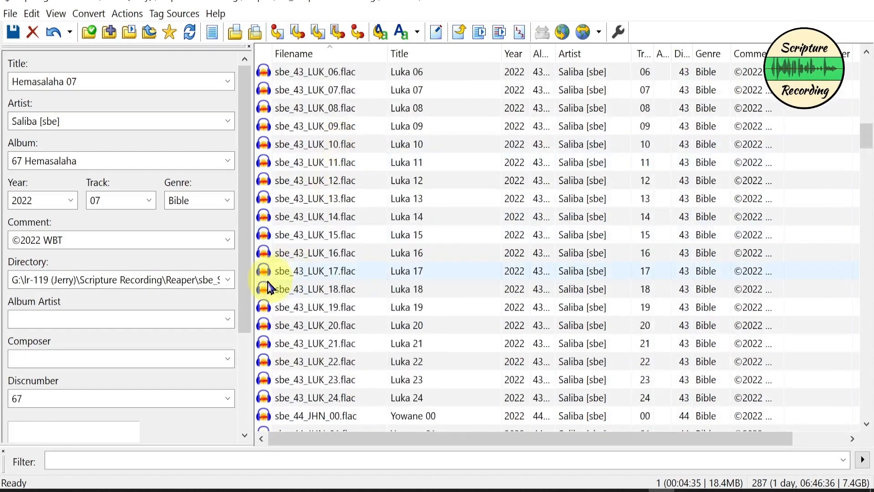
{"action": "left_click", "coordinate": [249, 286]}
{"action": "left_click_drag", "start_coordinate": [249, 286], "coordinate": [260, 390]}
{"action": "scroll", "coordinate": [396, 262], "scroll_direction": "up", "scroll_amount": 2}
{"action": "scroll", "coordinate": [396, 260], "scroll_direction": "up", "scroll_amount": 16}
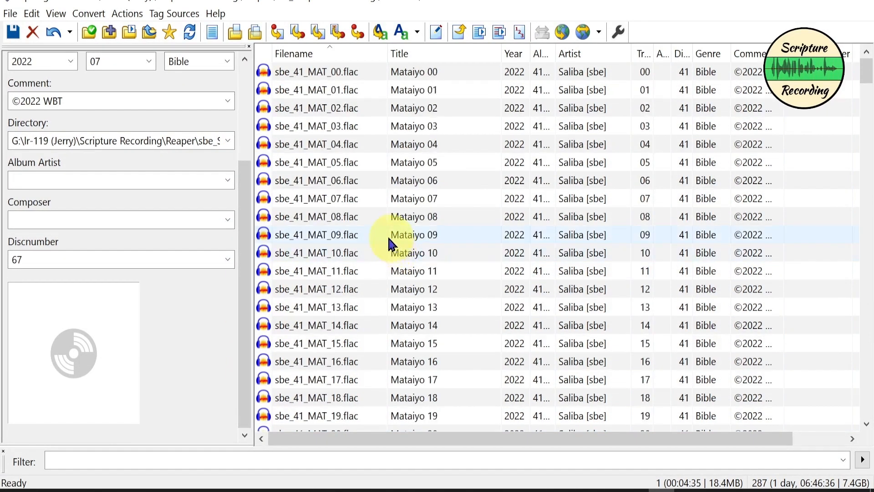
{"action": "left_click", "coordinate": [319, 77]}
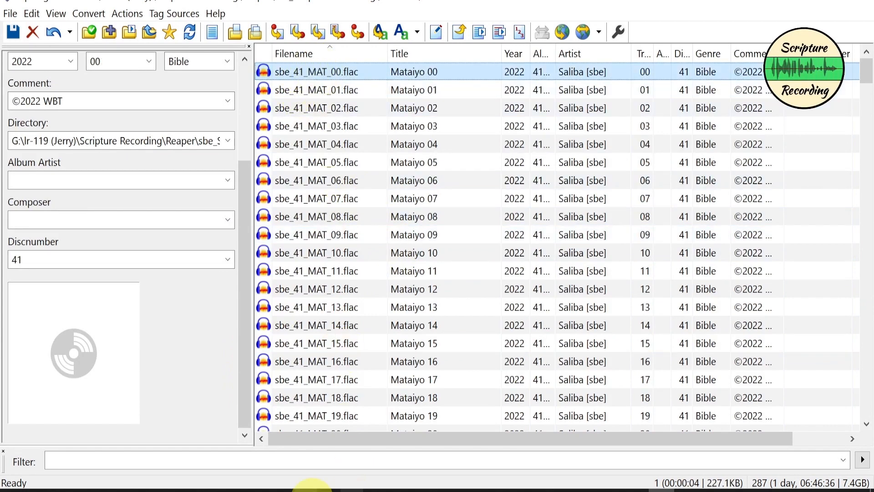
Switch to the sbe_Scripture Recording folder in File Explorer and open the album art folder inside 5 Production\Metadata.
{"action": "left_click", "coordinate": [163, 489]}
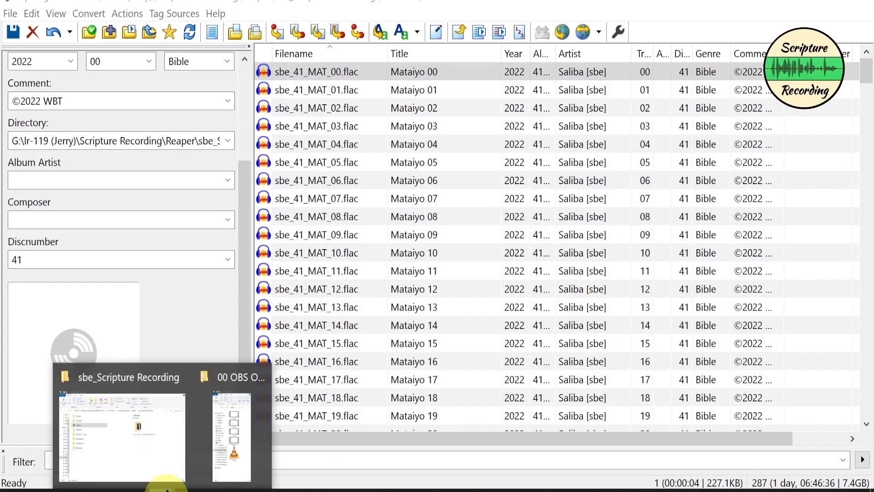
{"action": "left_click", "coordinate": [152, 438]}
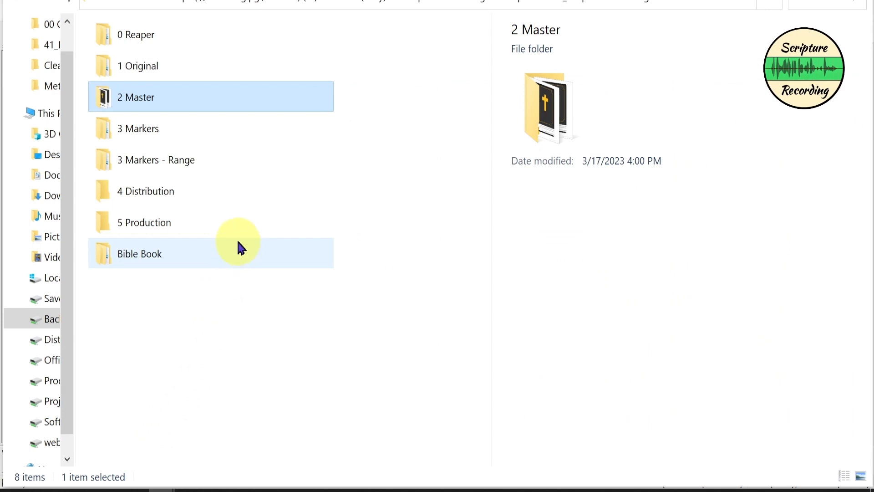
{"action": "double_click", "coordinate": [157, 223]}
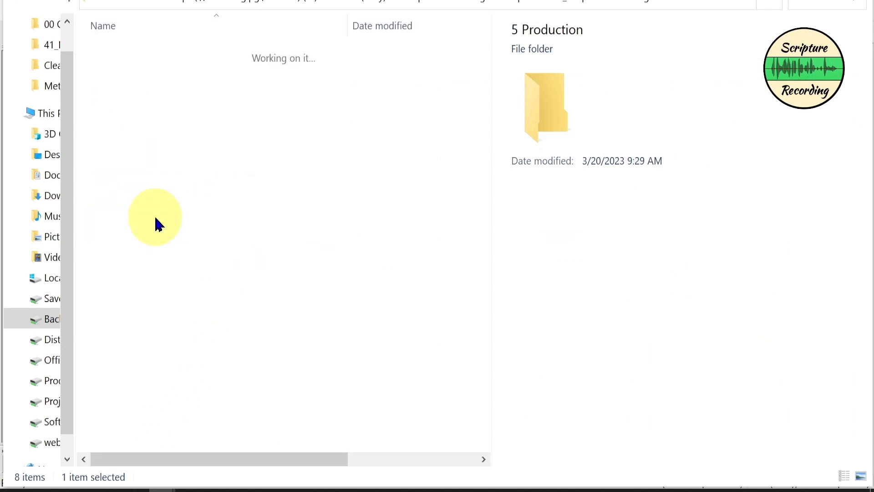
{"action": "double_click", "coordinate": [147, 75]}
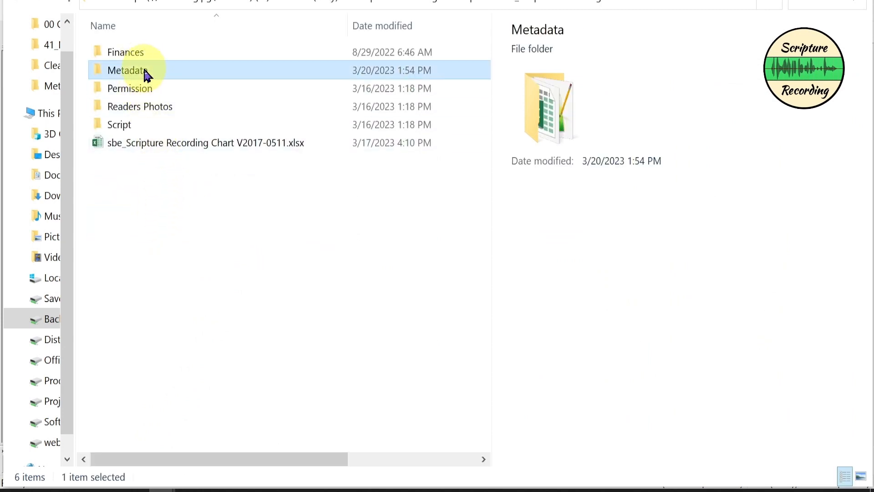
{"action": "left_click", "coordinate": [166, 57]}
{"action": "double_click", "coordinate": [165, 53]}
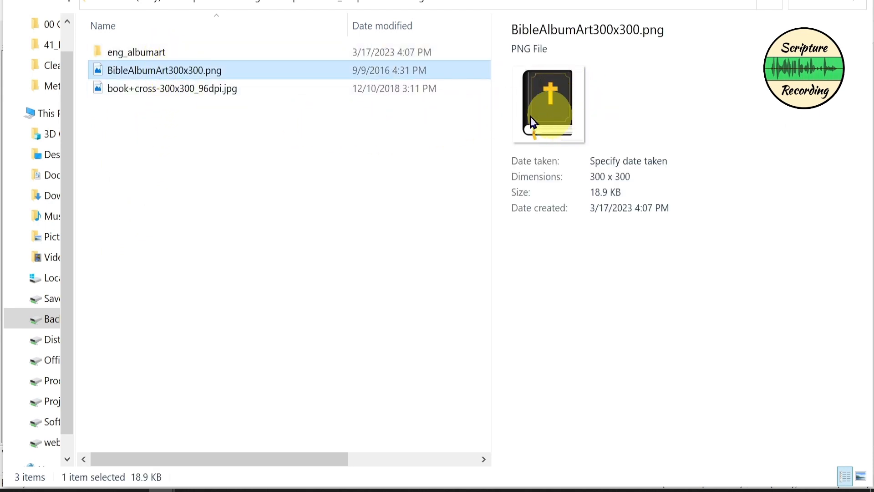
Preview book+cross-300x300_96dpi.jpg and the per-book covers in the eng_albumart folder, and return to the parent folder.
{"action": "left_click", "coordinate": [188, 90]}
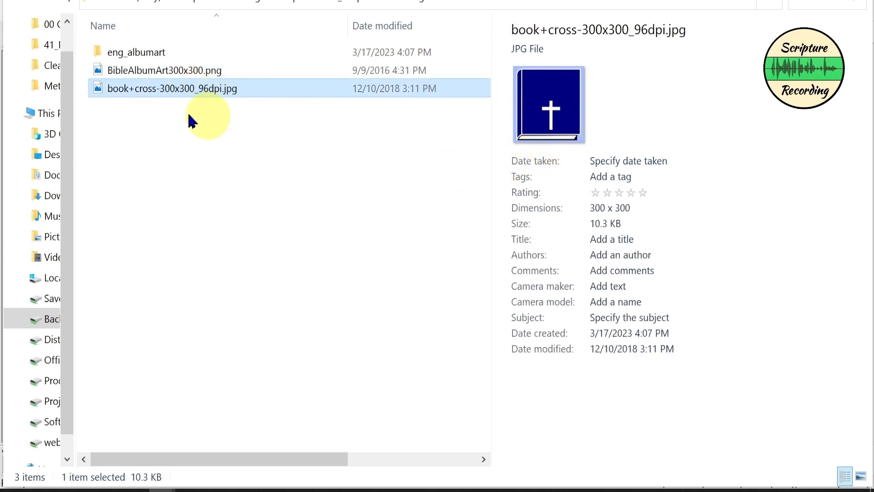
{"action": "double_click", "coordinate": [155, 54]}
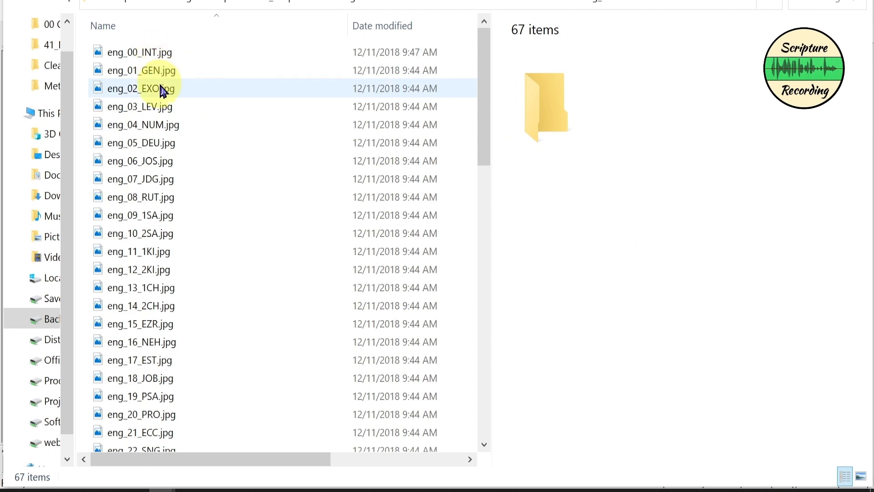
{"action": "scroll", "coordinate": [159, 292], "scroll_direction": "down", "scroll_amount": 11}
{"action": "scroll", "coordinate": [159, 294], "scroll_direction": "down", "scroll_amount": 4}
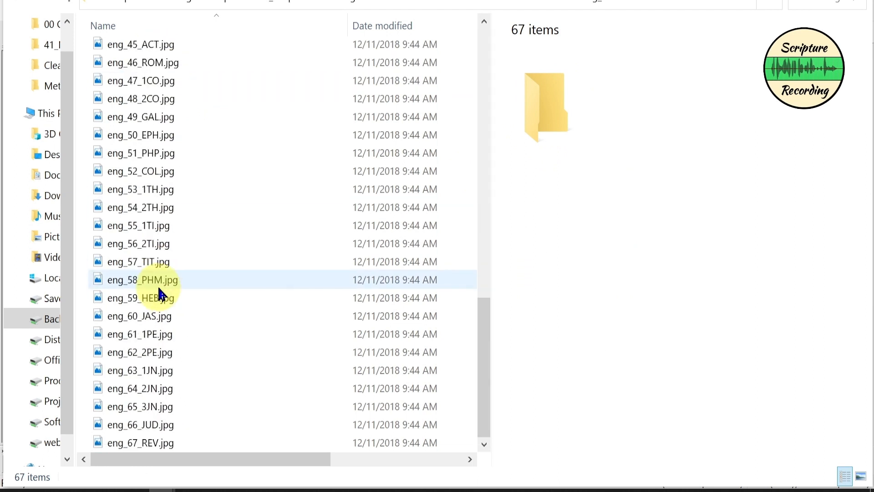
{"action": "left_click", "coordinate": [159, 101]}
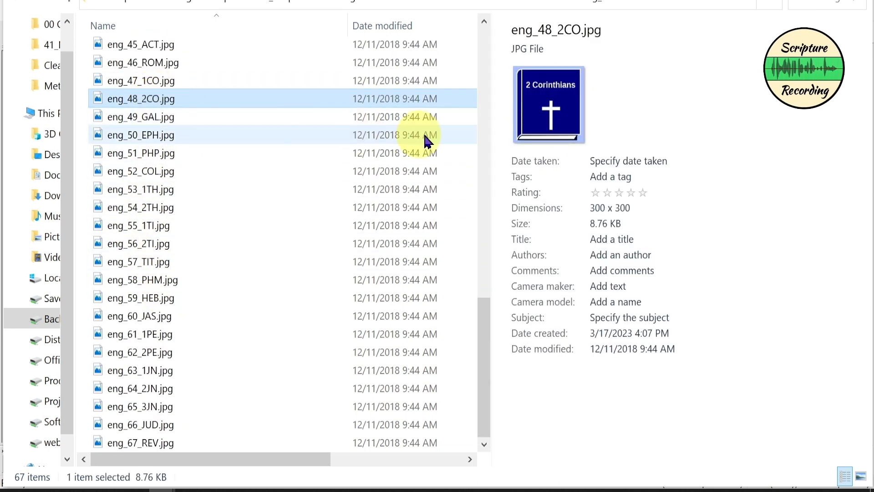
{"action": "scroll", "coordinate": [183, 182], "scroll_direction": "up", "scroll_amount": 5}
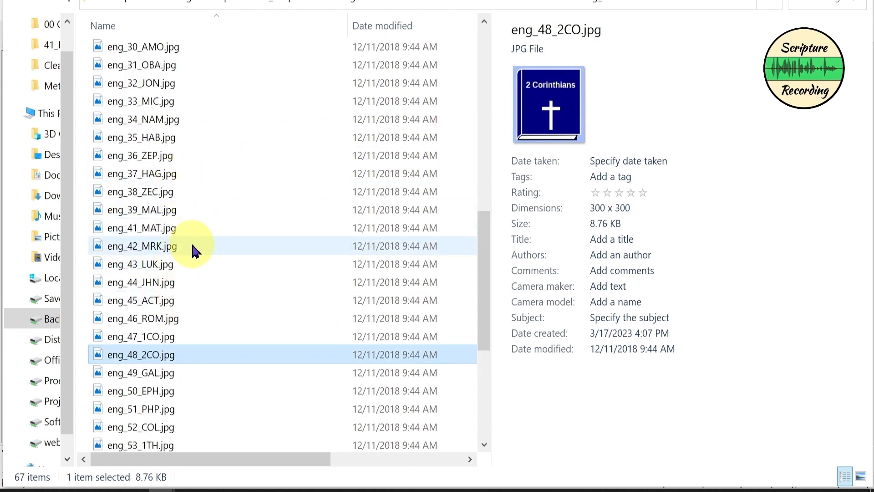
{"action": "left_click", "coordinate": [148, 229]}
{"action": "left_click", "coordinate": [18, 2]}
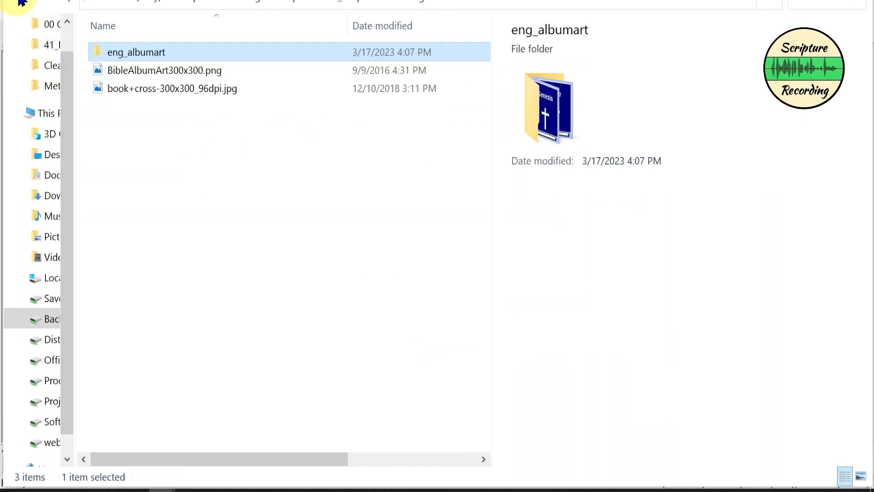
Arrange the Mp3tag window beside File Explorer and add BibleAlbumArt300x300.png as the cover art of sbe_41_MAT_00.flac.
{"action": "left_click", "coordinate": [157, 76]}
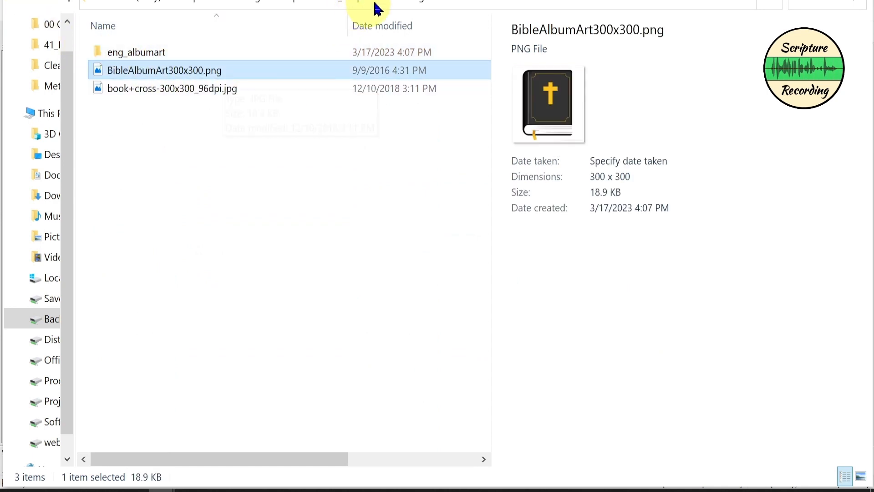
{"action": "left_click", "coordinate": [660, 489]}
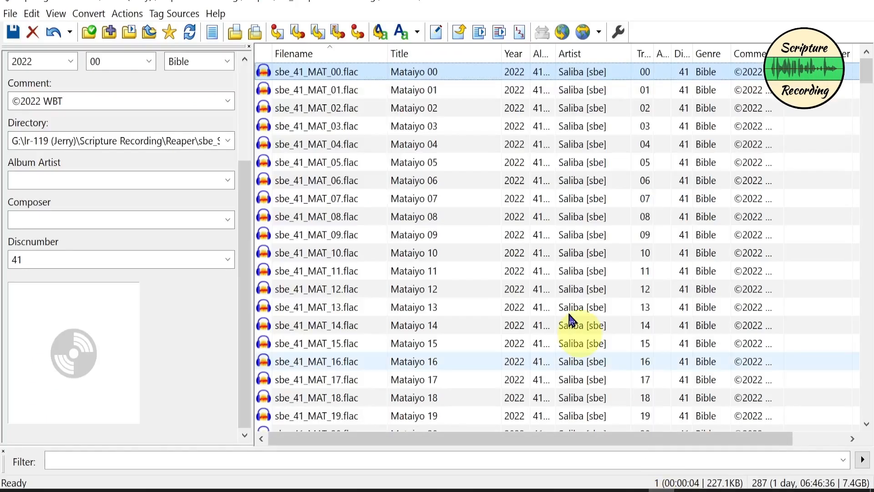
{"action": "left_click_drag", "start_coordinate": [471, 5], "coordinate": [870, 5]}
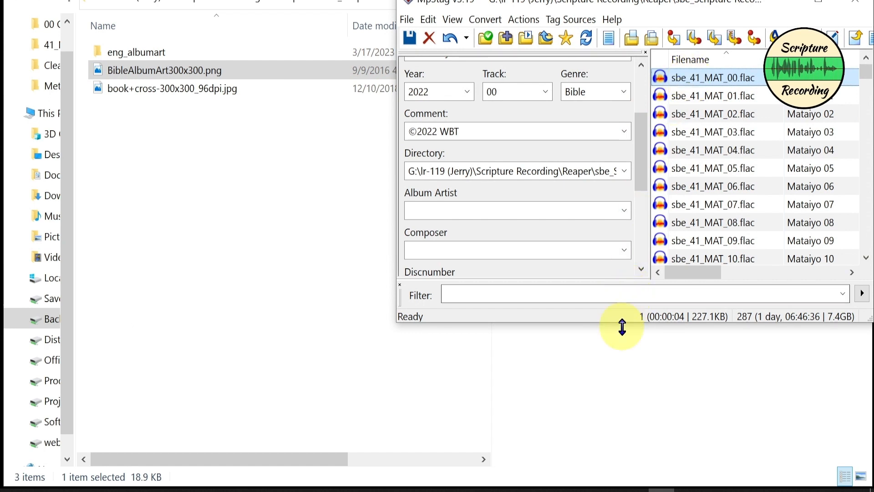
{"action": "left_click_drag", "start_coordinate": [622, 326], "coordinate": [621, 406]}
{"action": "left_click_drag", "start_coordinate": [638, 238], "coordinate": [645, 289]}
{"action": "left_click_drag", "start_coordinate": [207, 75], "coordinate": [480, 307]}
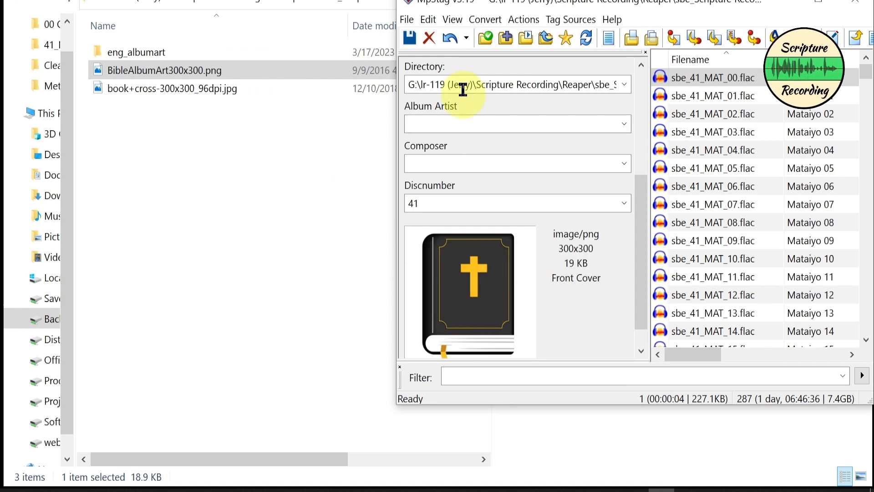
Save the cover art to sbe_41_MAT_00.flac and compare its cover with that of sbe_41_MAT_01.flac.
{"action": "left_click", "coordinate": [409, 39]}
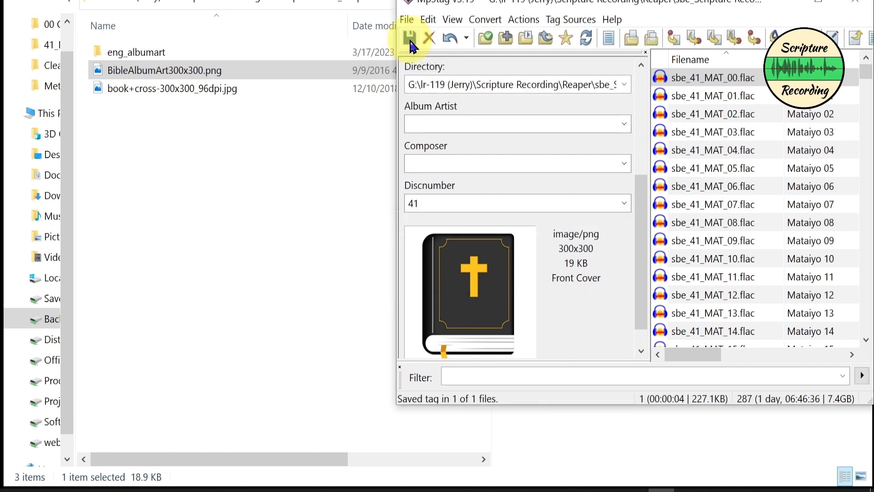
{"action": "left_click", "coordinate": [720, 103]}
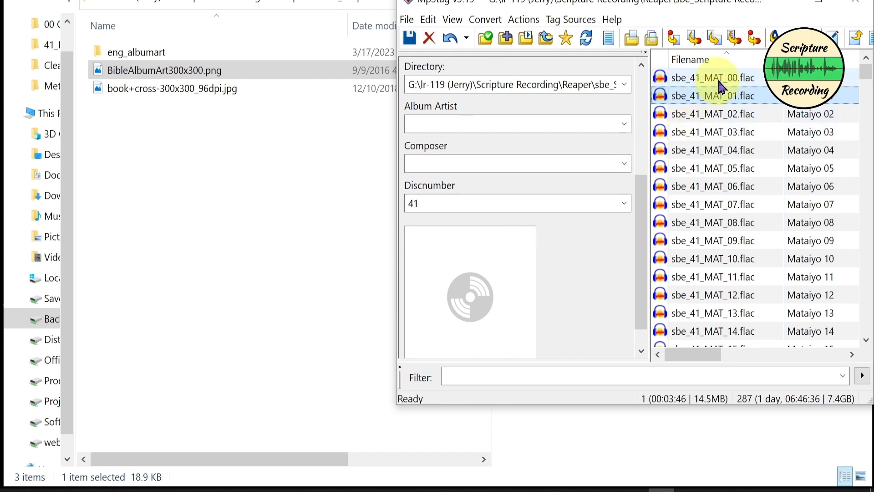
{"action": "left_click", "coordinate": [720, 78]}
Add BibleAlbumArt300x300.png as the cover art of all the listed FLAC files at once, save their tags and close Mp3tag.
{"action": "left_click", "coordinate": [722, 167]}
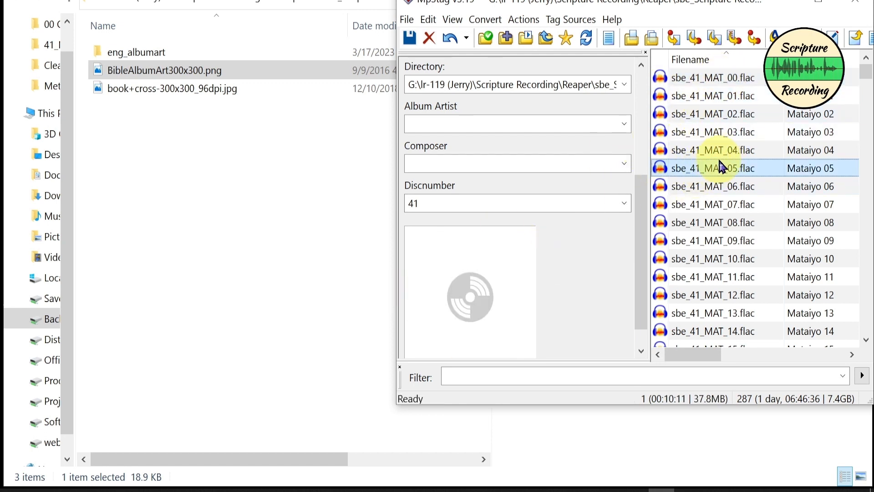
{"action": "key", "text": "ctrl+a"}
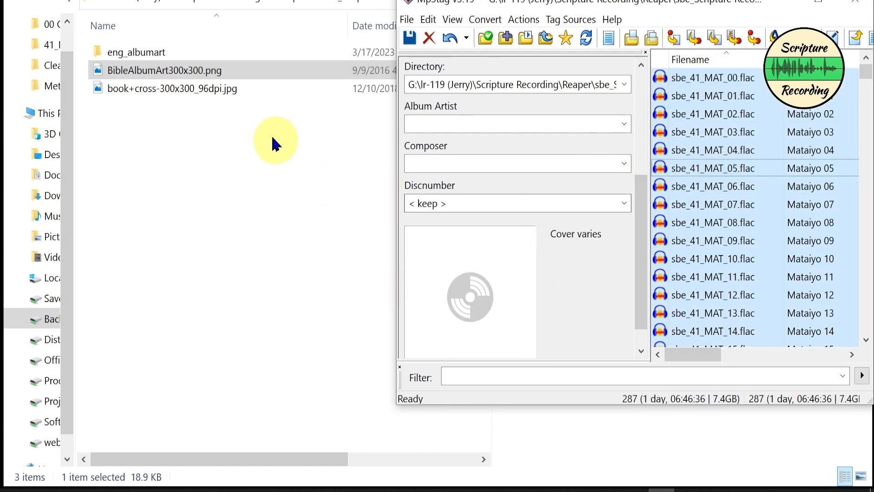
{"action": "left_click_drag", "start_coordinate": [164, 74], "coordinate": [458, 295]}
{"action": "left_click", "coordinate": [410, 37]}
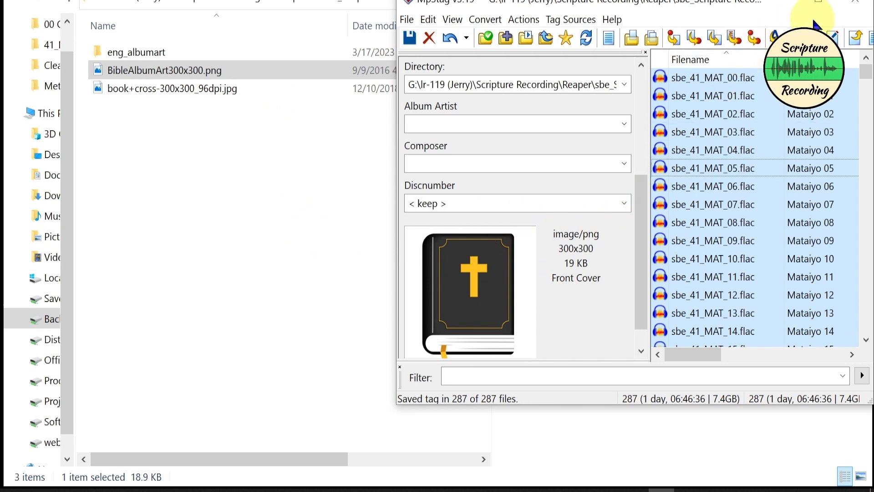
{"action": "left_click", "coordinate": [856, 3]}
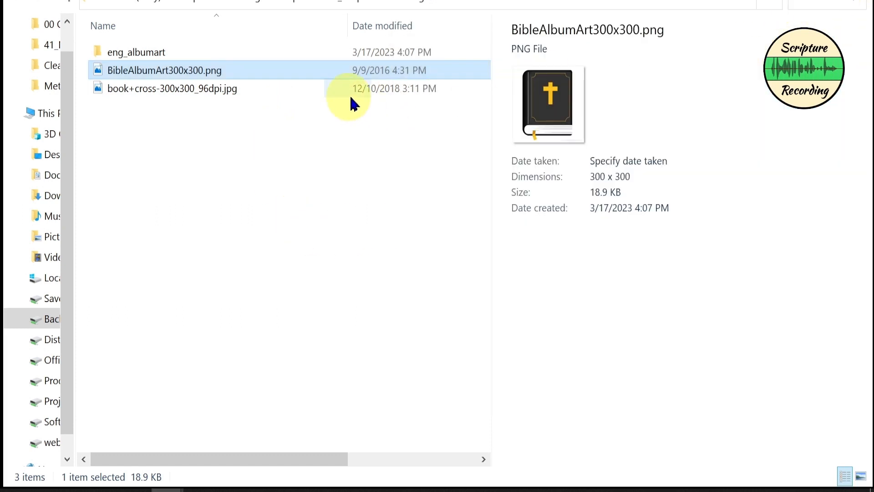
Open the 2 Master folder in File Explorer and check the cover art and tags of sbe_41_MAT_05, 04 and 13.flac, plus the remaining file list.
{"action": "left_click", "coordinate": [415, 6]}
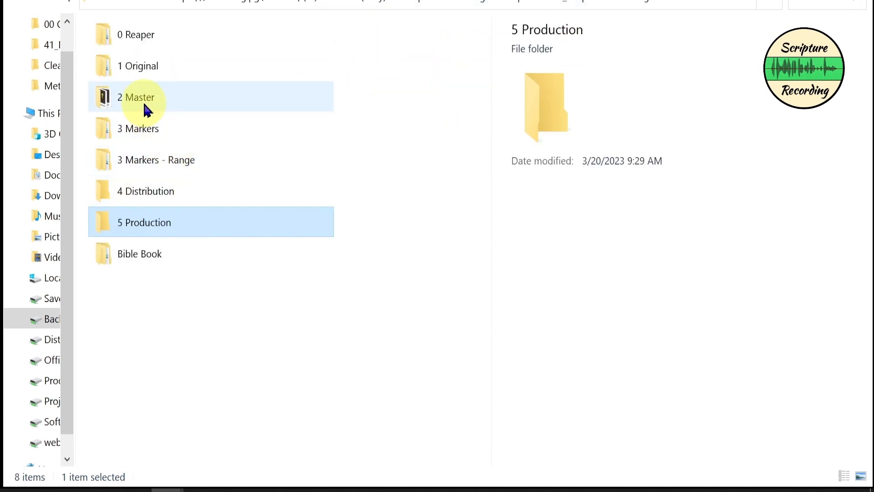
{"action": "double_click", "coordinate": [145, 106]}
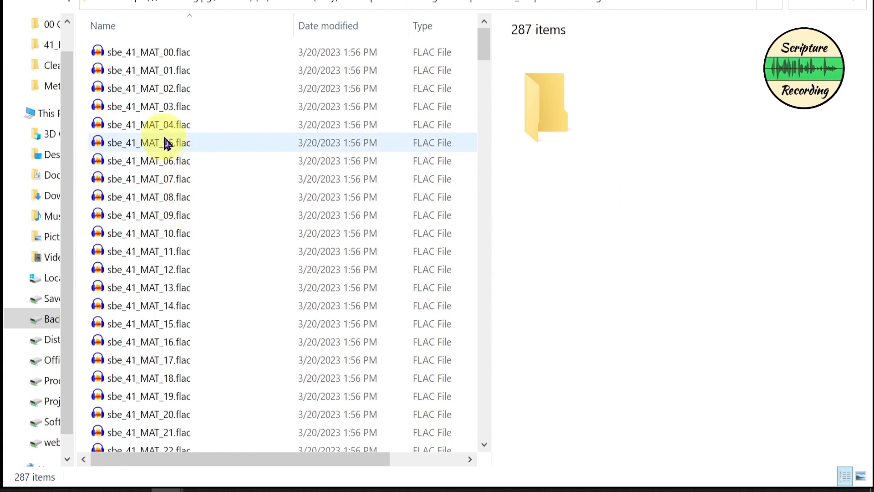
{"action": "left_click", "coordinate": [161, 145]}
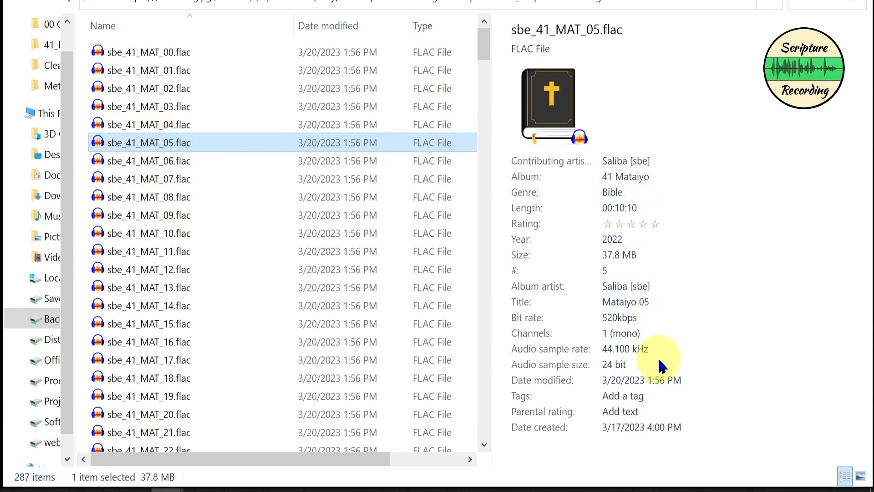
{"action": "left_click", "coordinate": [168, 126]}
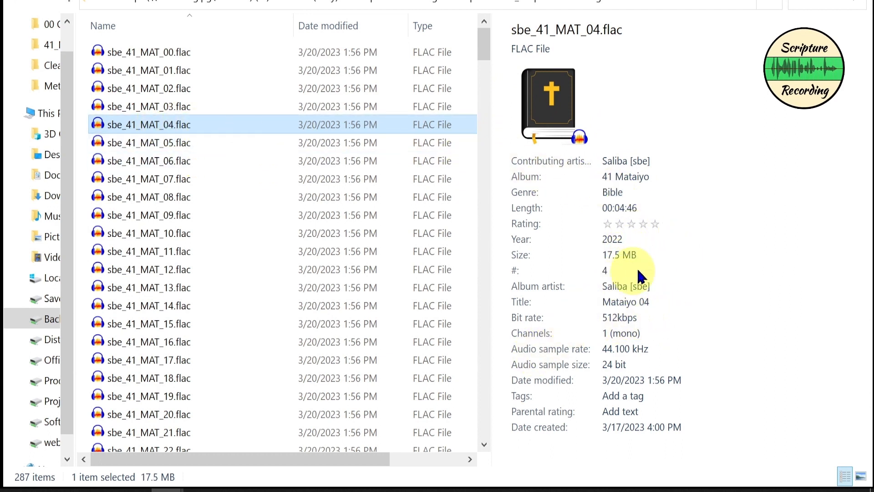
{"action": "left_click", "coordinate": [150, 287]}
{"action": "scroll", "coordinate": [152, 290], "scroll_direction": "down", "scroll_amount": 16}
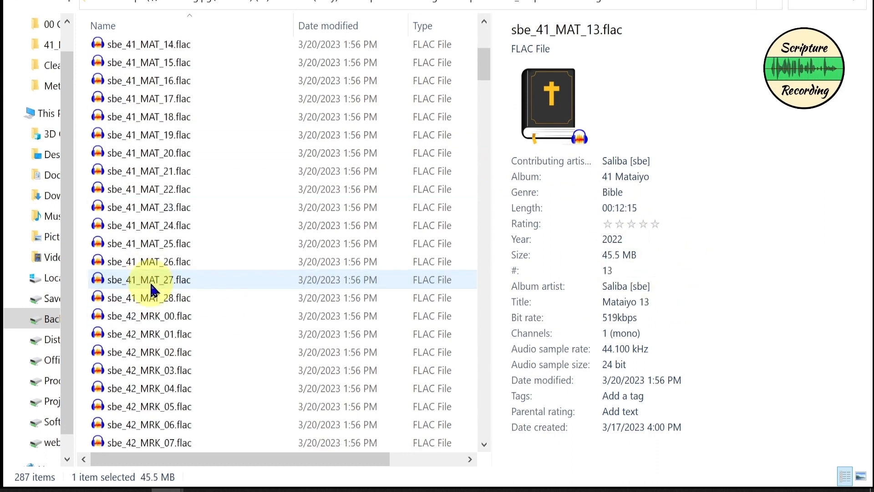
{"action": "scroll", "coordinate": [152, 291], "scroll_direction": "down", "scroll_amount": 20}
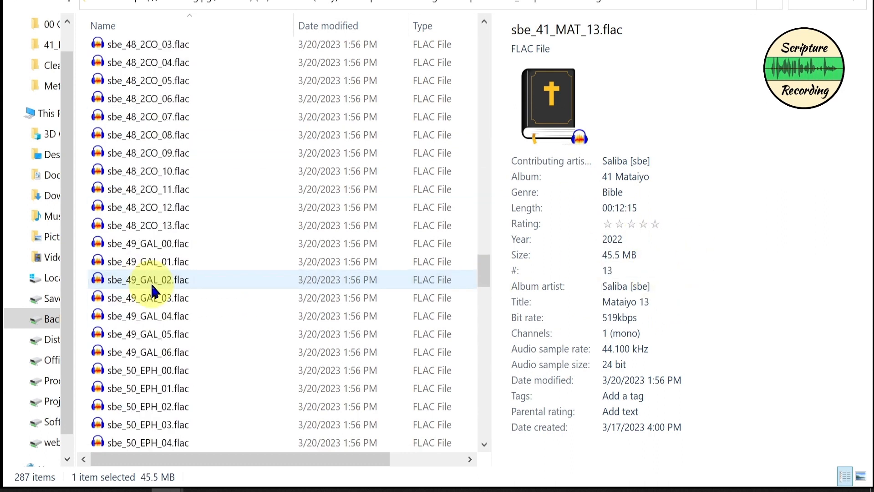
{"action": "scroll", "coordinate": [152, 292], "scroll_direction": "down", "scroll_amount": 19}
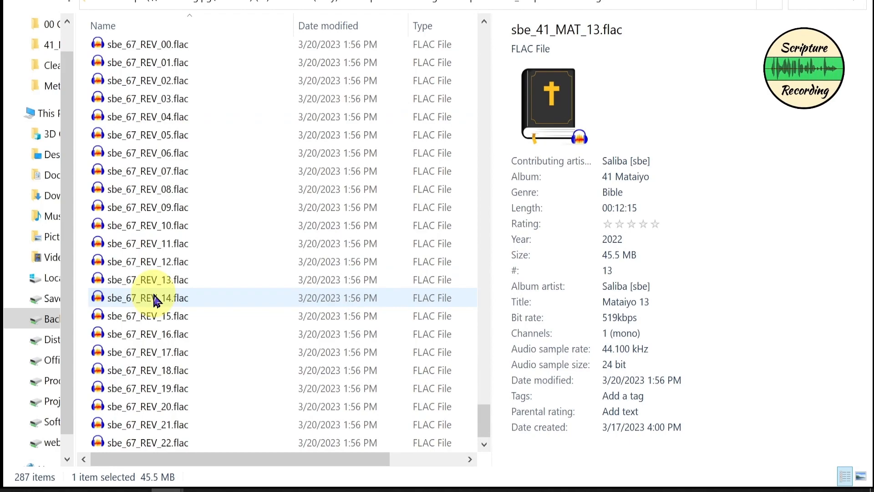